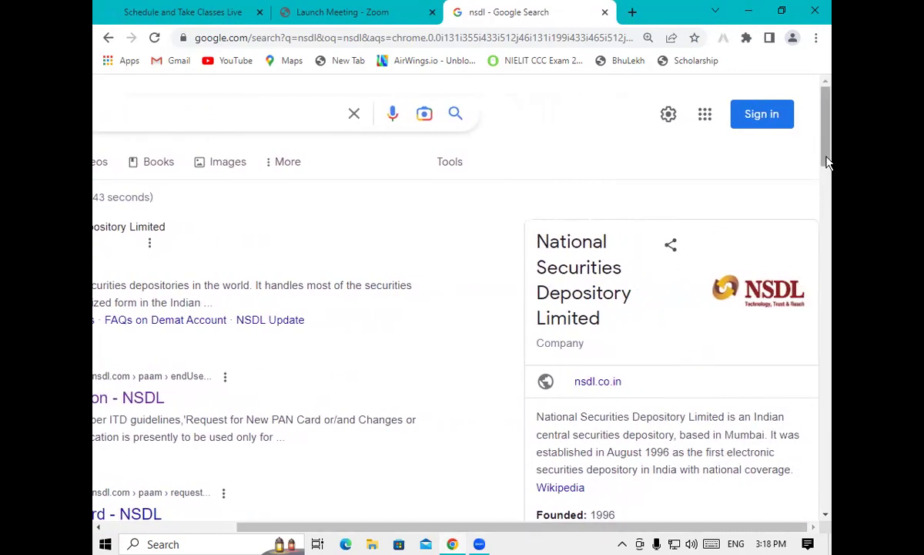
Scroll the Google results back to the top left and open the 'Online PAN application - NSDL' result
scroll(825, 179, down, 3)
drag(832, 190, 832, 199)
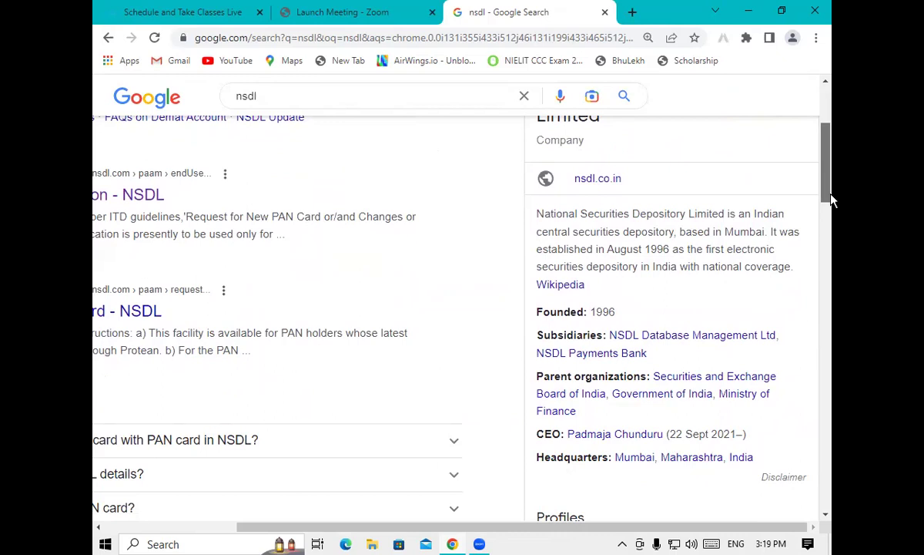
drag(832, 199, 832, 166)
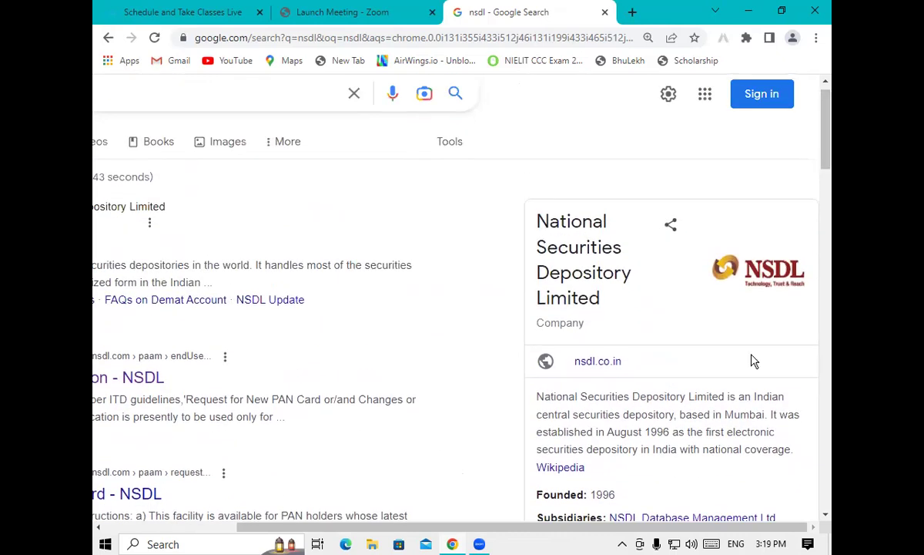
drag(633, 531, 568, 532)
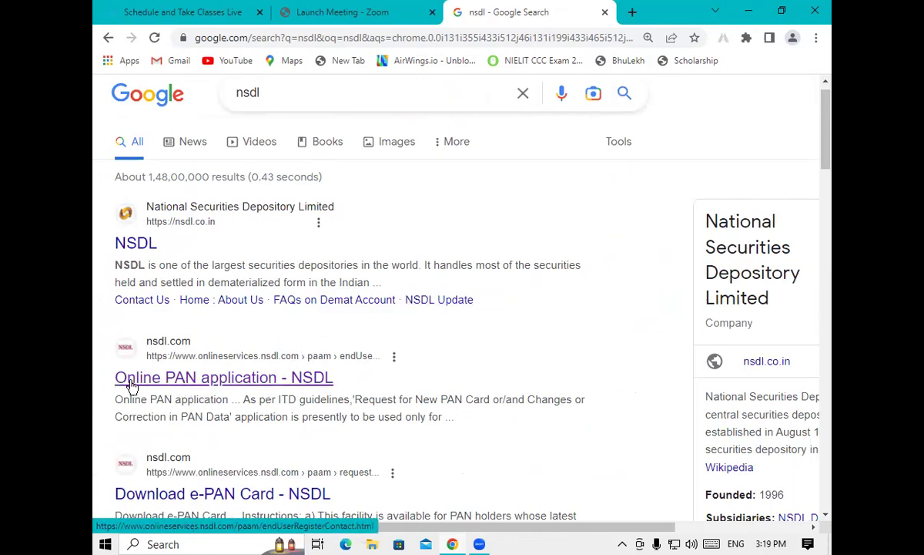
click(221, 385)
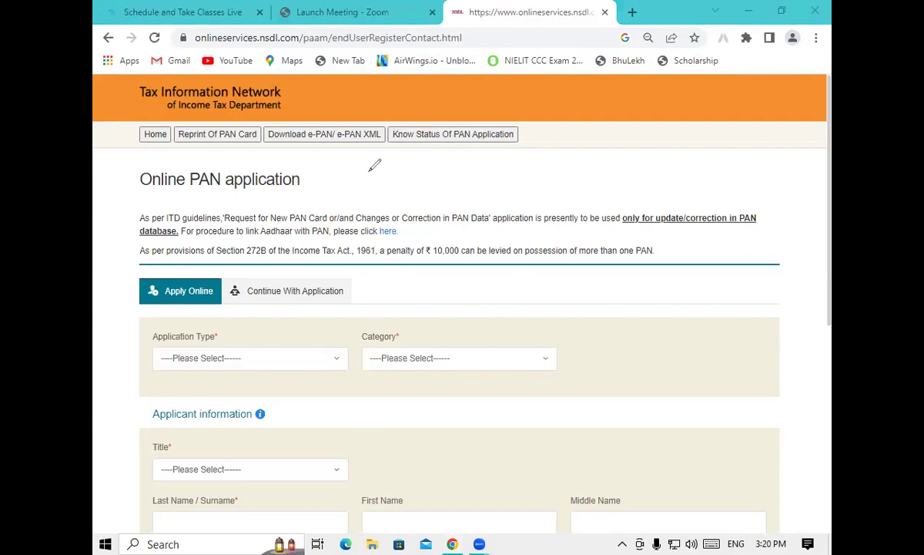
Handwrite a red 0 beside the NSDL page heading
mouse_move(371, 171)
mouse_down()
mouse_move(366, 177)
mouse_move(424, 178)
mouse_move(446, 167)
mouse_move(454, 182)
mouse_up()
Finish the 0–59 note, then handwrite the 2.5–5 slab with 5% in red
drag(360, 247, 386, 257)
click(390, 245)
drag(417, 225, 406, 244)
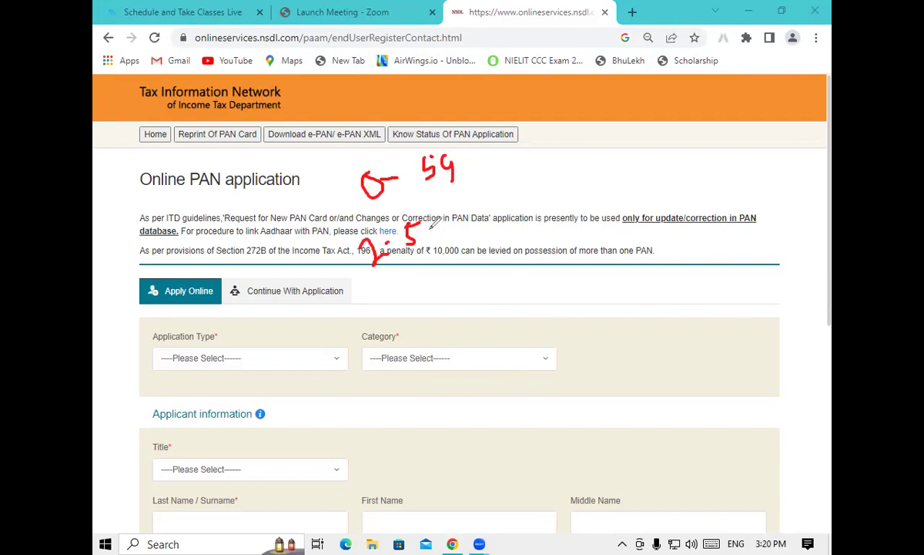
mouse_move(437, 228)
mouse_down()
mouse_move(501, 202)
mouse_move(505, 212)
mouse_move(514, 183)
mouse_move(527, 205)
mouse_up()
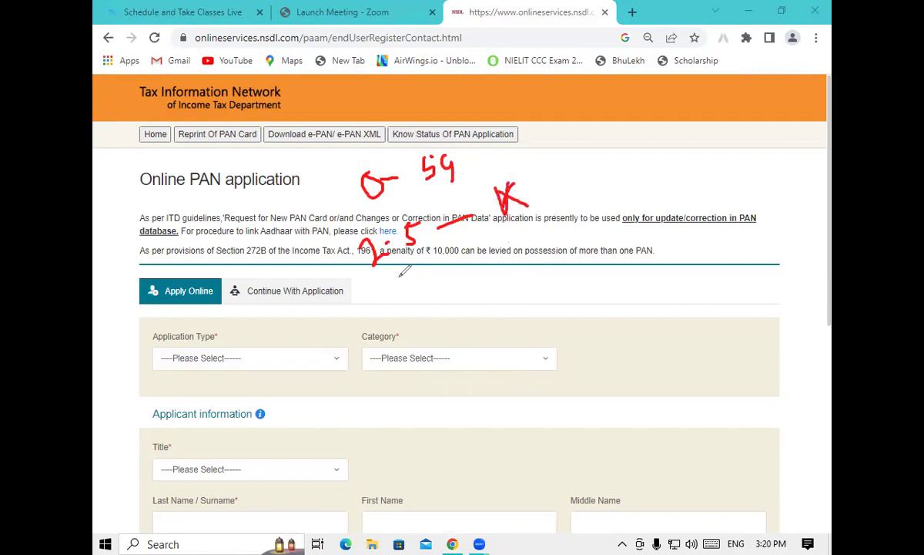
mouse_move(377, 291)
mouse_down()
mouse_move(383, 304)
mouse_move(469, 262)
mouse_move(508, 261)
mouse_up()
click(395, 284)
click(395, 293)
mouse_move(549, 231)
mouse_down()
mouse_move(558, 257)
mouse_move(570, 228)
mouse_move(593, 220)
mouse_up()
click(596, 243)
Handwrite the 5–10 slab with 20% over the Category area
drag(399, 337, 426, 329)
mouse_move(409, 334)
mouse_down()
mouse_move(408, 356)
mouse_move(425, 377)
mouse_up()
mouse_move(439, 338)
mouse_down()
mouse_move(466, 341)
mouse_move(477, 323)
mouse_move(541, 300)
mouse_up()
mouse_move(574, 272)
mouse_down()
mouse_move(597, 310)
mouse_move(616, 283)
mouse_move(641, 299)
mouse_up()
drag(641, 264, 637, 271)
click(674, 290)
Handwrite the >10 slab with 30%, and begin a 60–80 note at the left
drag(446, 391, 459, 422)
drag(487, 379, 484, 382)
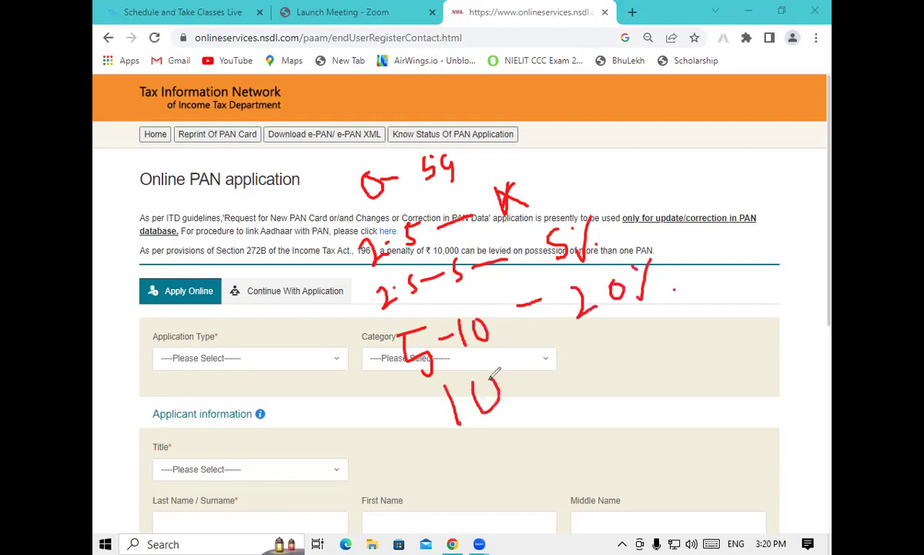
drag(401, 402, 436, 431)
mouse_move(595, 345)
mouse_down()
mouse_move(613, 368)
mouse_move(593, 379)
mouse_up()
drag(628, 343, 655, 366)
drag(640, 328, 645, 326)
click(675, 346)
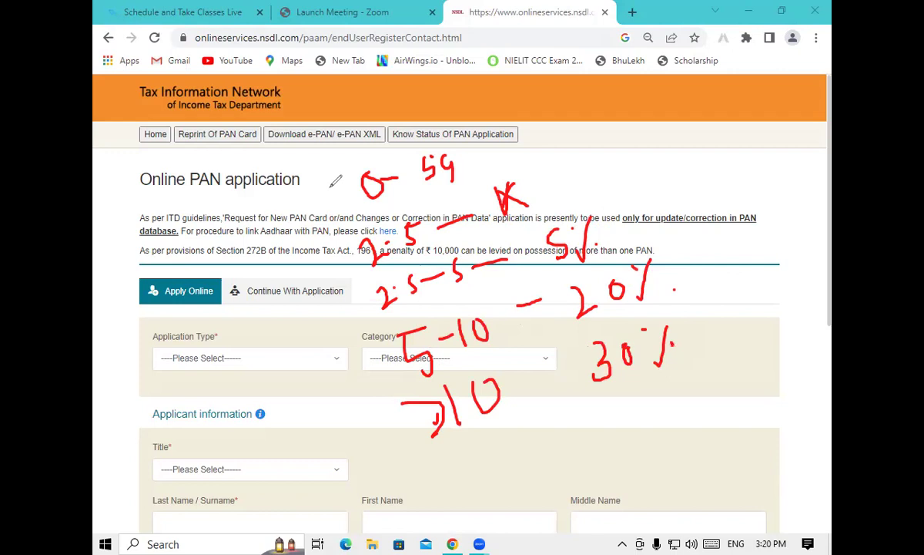
mouse_move(125, 193)
mouse_down()
mouse_move(118, 217)
mouse_move(145, 225)
mouse_move(143, 199)
mouse_move(184, 206)
mouse_move(202, 202)
mouse_move(195, 176)
mouse_move(217, 185)
mouse_up()
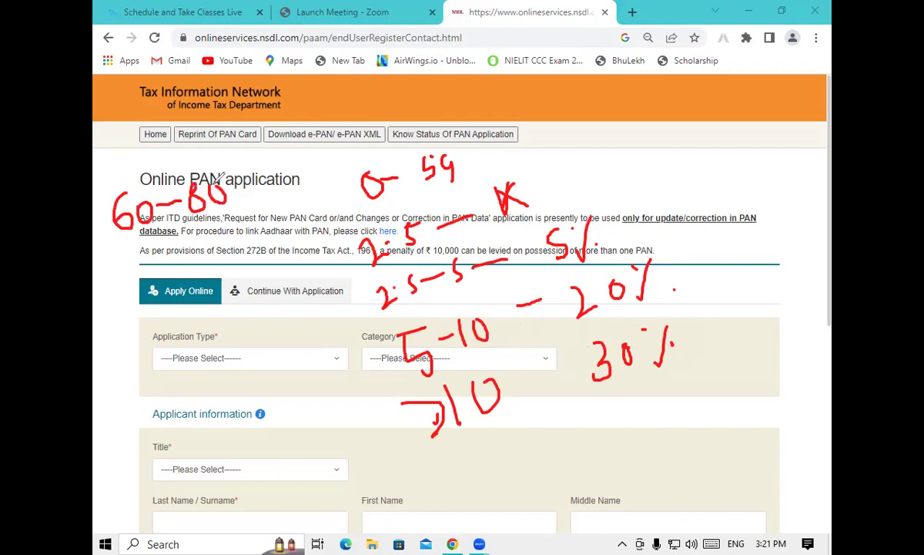
Finish 60–80 and handwrite the 3L 5% and 3–5 notes down the left side
mouse_move(118, 266)
mouse_down()
mouse_move(141, 282)
mouse_move(128, 314)
mouse_up()
mouse_move(159, 268)
mouse_down()
mouse_move(176, 271)
mouse_move(256, 225)
mouse_move(258, 236)
mouse_up()
mouse_move(122, 336)
mouse_down()
mouse_move(148, 336)
mouse_move(137, 378)
mouse_up()
mouse_move(171, 329)
mouse_down()
mouse_move(163, 356)
mouse_move(214, 317)
mouse_up()
drag(251, 289, 245, 312)
mouse_move(248, 273)
mouse_down()
mouse_move(262, 270)
mouse_move(266, 305)
mouse_up()
drag(263, 272, 279, 302)
click(283, 300)
Handwrite the 5–10 20%, >10 and 30 notes on the left, plus >80 at top right
mouse_move(158, 370)
mouse_down()
mouse_move(159, 410)
mouse_move(190, 380)
mouse_move(202, 389)
mouse_up()
mouse_move(225, 352)
mouse_down()
mouse_move(290, 358)
mouse_move(293, 337)
mouse_move(305, 349)
mouse_move(302, 330)
mouse_up()
click(318, 336)
mouse_move(180, 436)
mouse_down()
mouse_move(173, 472)
mouse_move(199, 431)
mouse_up()
drag(123, 457, 151, 489)
mouse_move(256, 394)
mouse_down()
mouse_move(273, 417)
mouse_move(289, 395)
mouse_up()
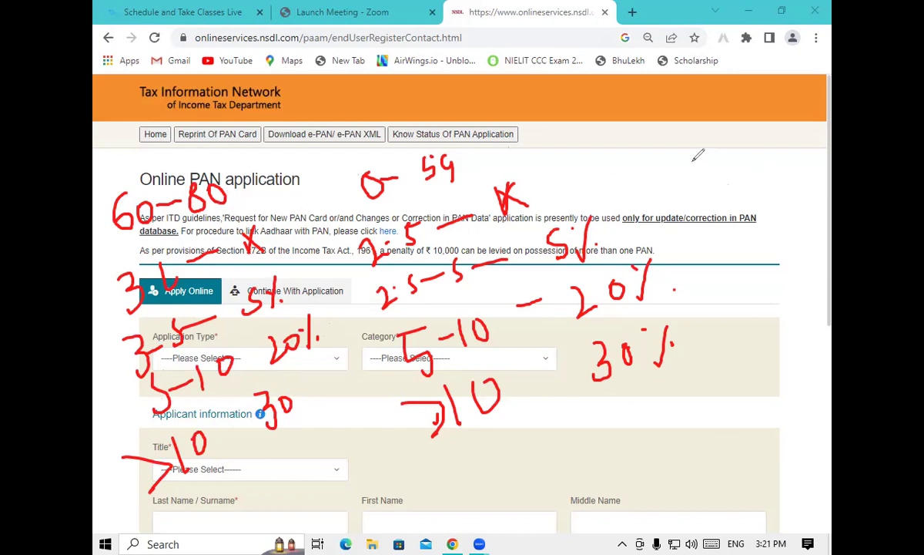
mouse_move(720, 152)
mouse_down()
mouse_move(733, 177)
mouse_move(743, 155)
mouse_up()
drag(683, 153, 683, 185)
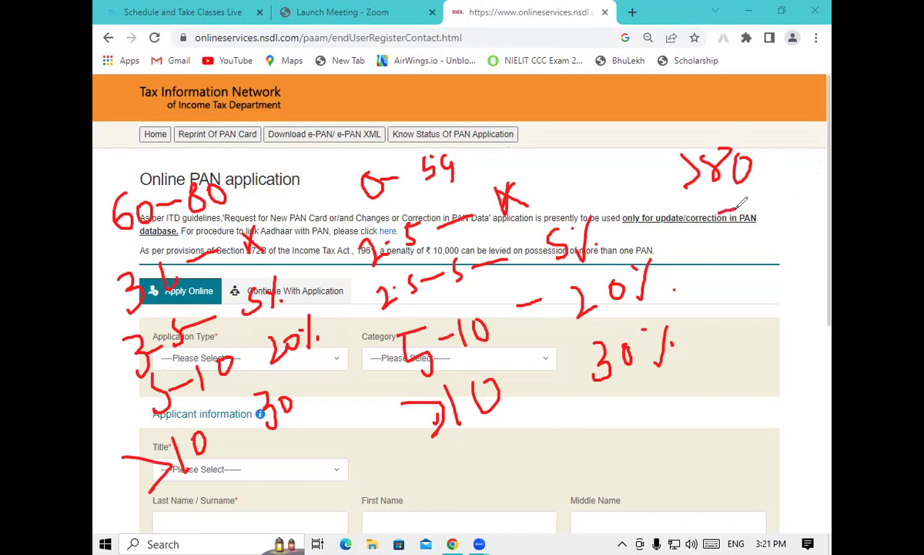
Add 5 and X notes on the right, strike 5–10, tick >10, and write >10 30%
drag(759, 208, 728, 246)
mouse_move(817, 193)
mouse_down()
mouse_move(805, 228)
mouse_move(814, 231)
mouse_up()
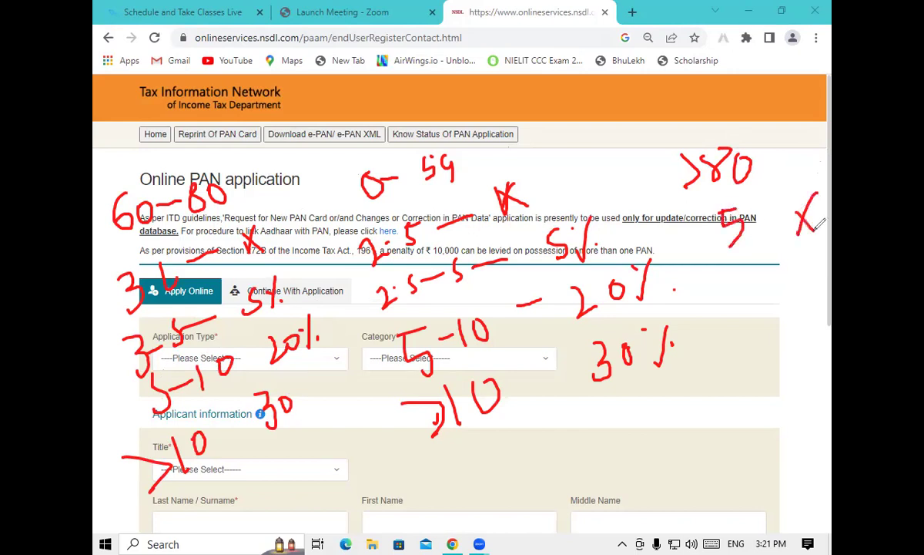
mouse_move(713, 284)
mouse_down()
mouse_move(702, 319)
mouse_move(729, 291)
mouse_move(751, 302)
mouse_move(776, 281)
mouse_move(816, 283)
mouse_move(827, 264)
mouse_up()
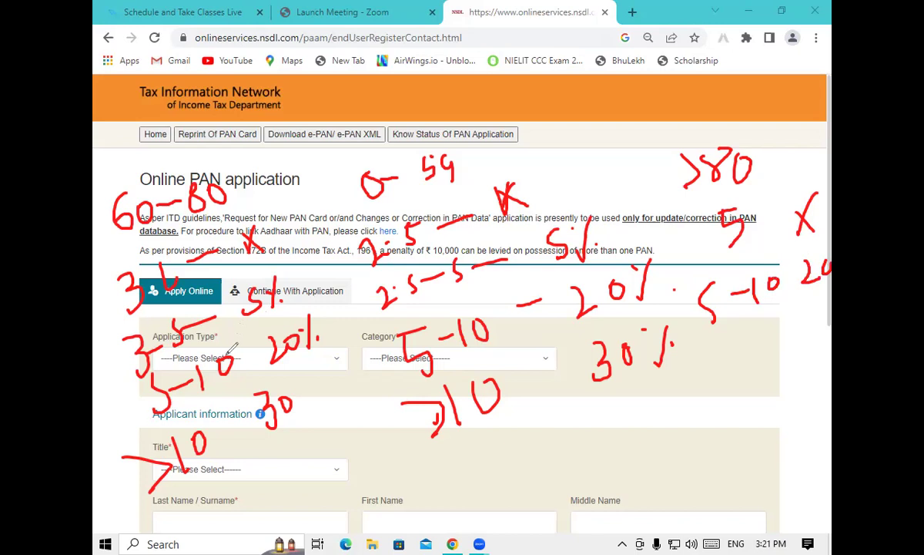
drag(232, 393, 259, 348)
mouse_move(485, 361)
mouse_down()
mouse_move(486, 368)
mouse_move(530, 333)
mouse_up()
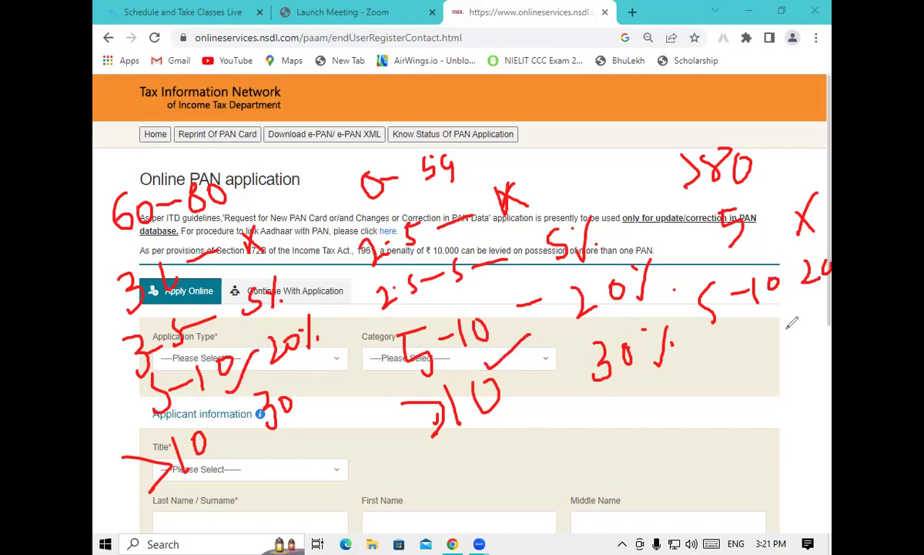
drag(717, 361, 718, 412)
drag(748, 375, 748, 378)
drag(681, 379, 689, 421)
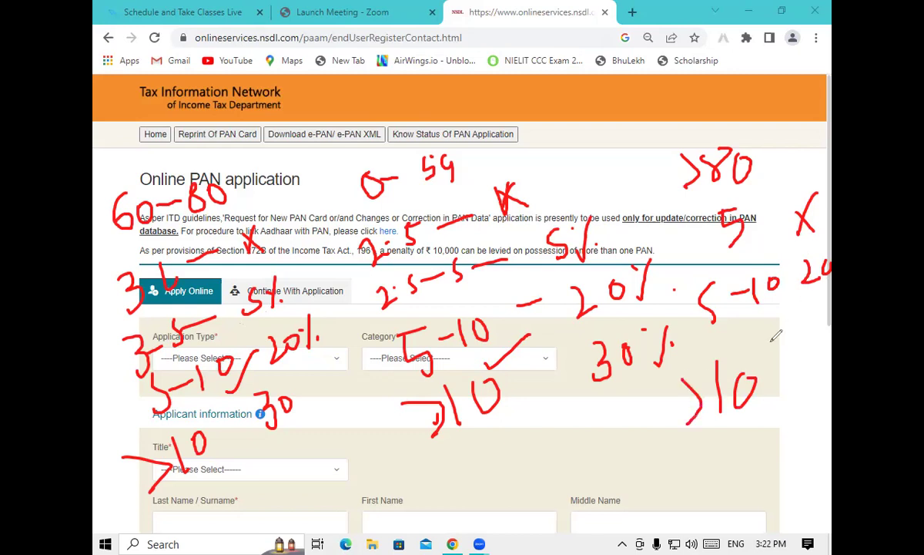
drag(775, 353, 777, 384)
drag(809, 351, 825, 367)
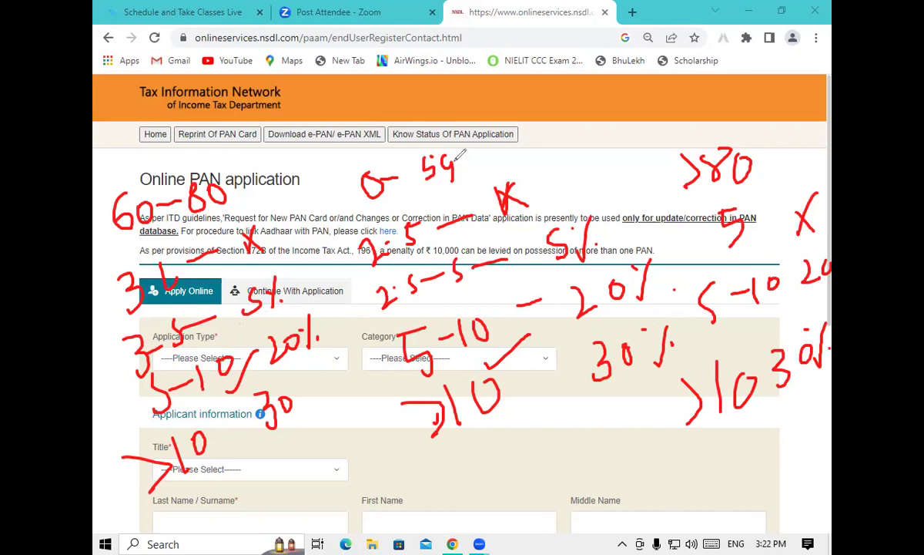
Circle the 0–59 note, write 5X beside it, and start an arc near 60–80
mouse_move(359, 147)
mouse_down()
mouse_move(339, 157)
mouse_move(413, 213)
mouse_move(472, 161)
mouse_move(370, 156)
mouse_up()
mouse_move(497, 140)
mouse_down()
mouse_move(504, 158)
mouse_move(511, 140)
mouse_move(533, 161)
mouse_up()
drag(533, 136, 517, 163)
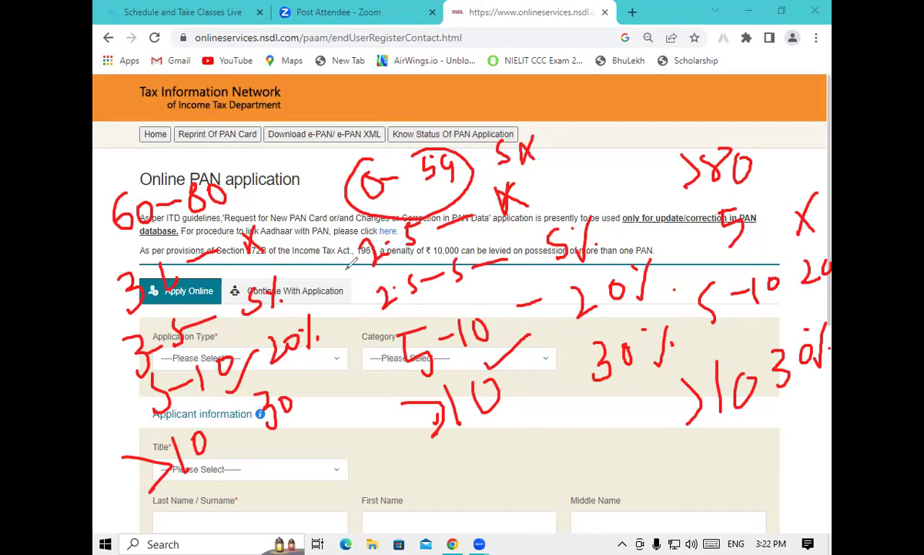
mouse_move(151, 171)
mouse_down()
mouse_move(110, 206)
mouse_move(94, 368)
mouse_move(339, 504)
mouse_move(608, 493)
mouse_move(797, 275)
mouse_move(440, 204)
mouse_move(154, 189)
mouse_move(144, 210)
mouse_up()
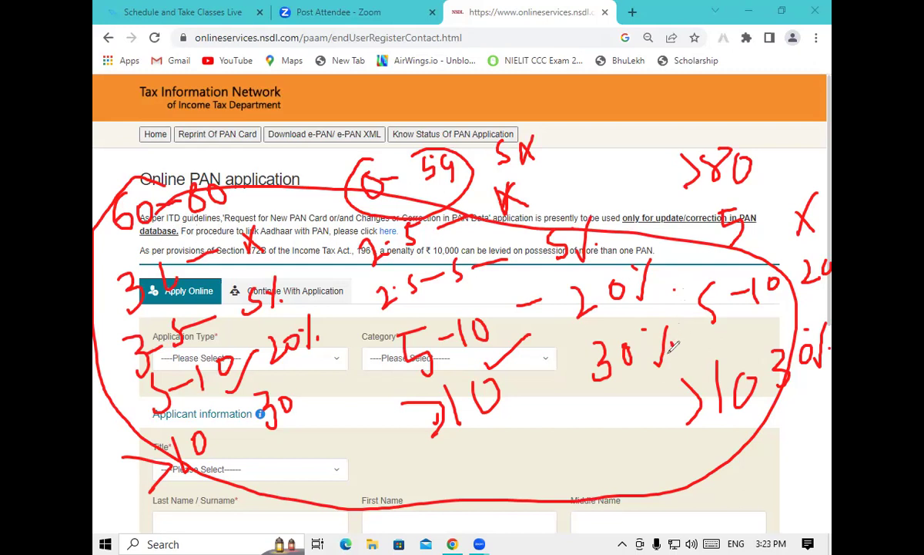
Erase all the red handwritten slab notes from the page
mouse_move(350, 185)
mouse_down()
mouse_move(148, 165)
mouse_move(96, 205)
mouse_move(217, 272)
mouse_move(202, 240)
mouse_move(214, 302)
mouse_move(128, 350)
mouse_move(160, 319)
mouse_move(196, 383)
mouse_move(223, 347)
mouse_move(306, 356)
mouse_move(367, 216)
mouse_move(432, 197)
mouse_move(422, 149)
mouse_move(453, 201)
mouse_move(466, 255)
mouse_move(409, 347)
mouse_move(452, 146)
mouse_move(600, 339)
mouse_move(735, 220)
mouse_move(687, 186)
mouse_move(826, 252)
mouse_move(762, 416)
mouse_move(799, 429)
mouse_move(595, 270)
mouse_move(582, 218)
mouse_move(600, 283)
mouse_move(413, 326)
mouse_move(386, 320)
mouse_move(394, 368)
mouse_move(444, 425)
mouse_move(375, 203)
mouse_up()
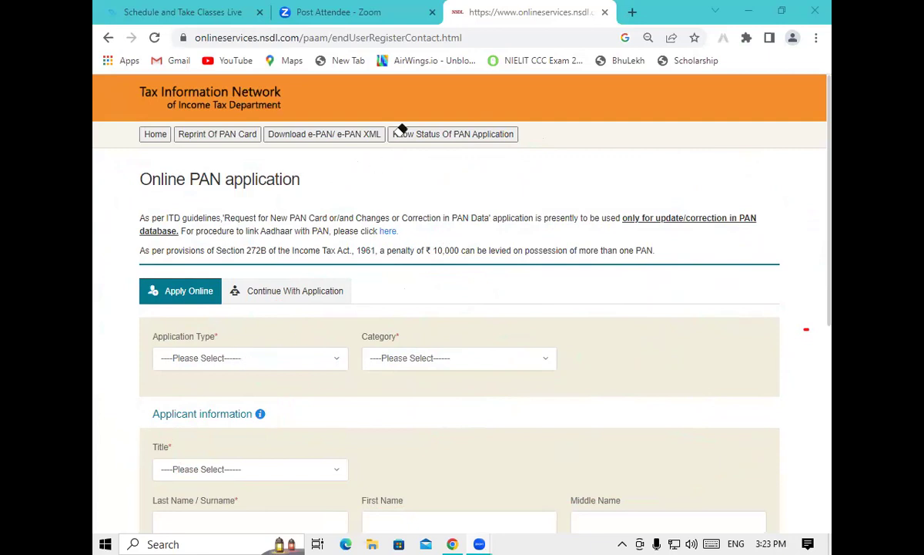
Set Application Type to New PAN - Indian Citizen (Form 49A) and Category to INDIVIDUAL
click(287, 357)
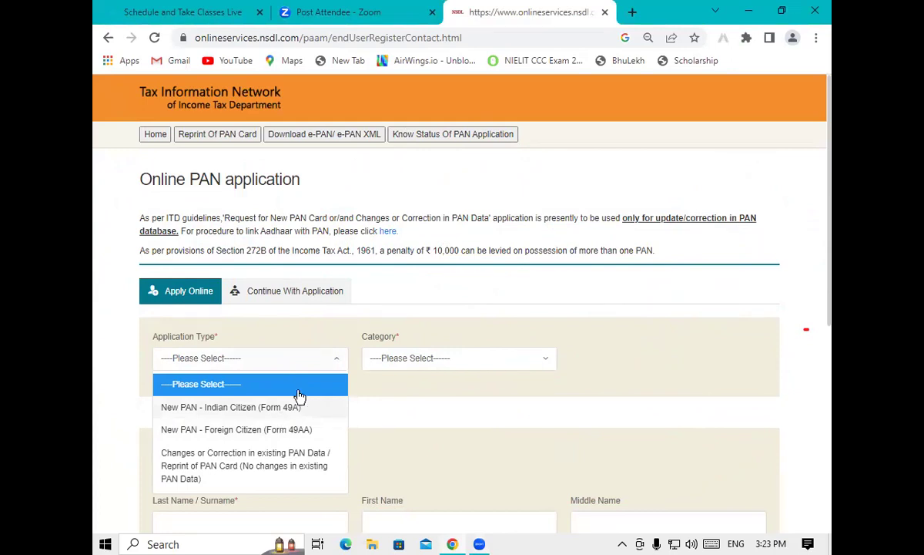
click(349, 305)
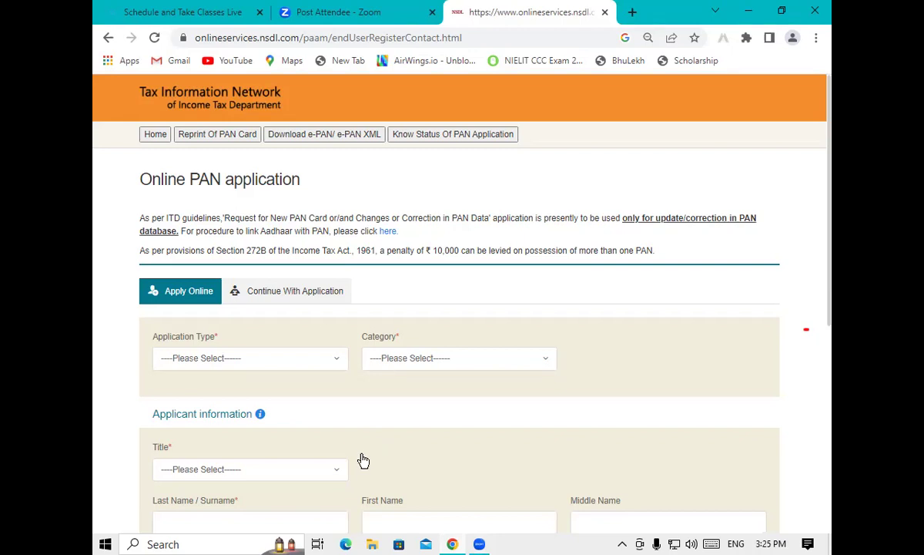
click(212, 361)
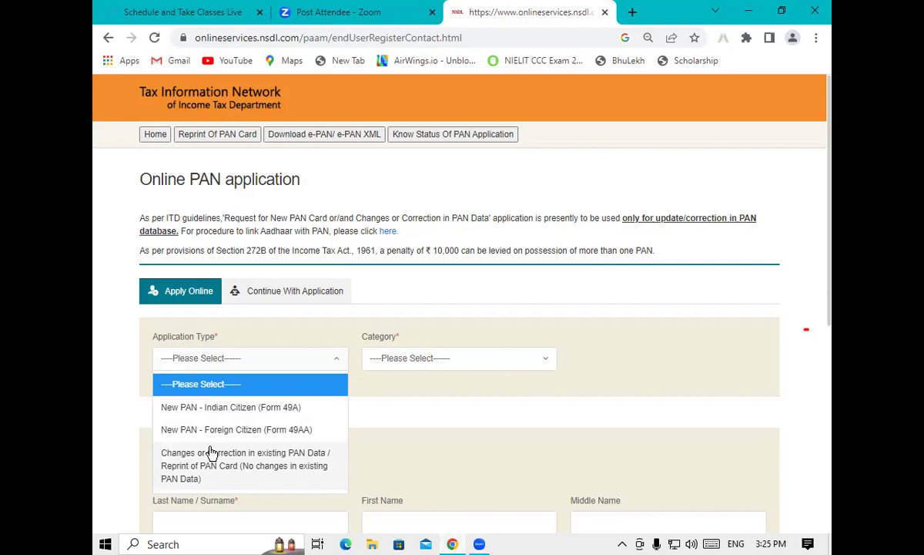
click(177, 411)
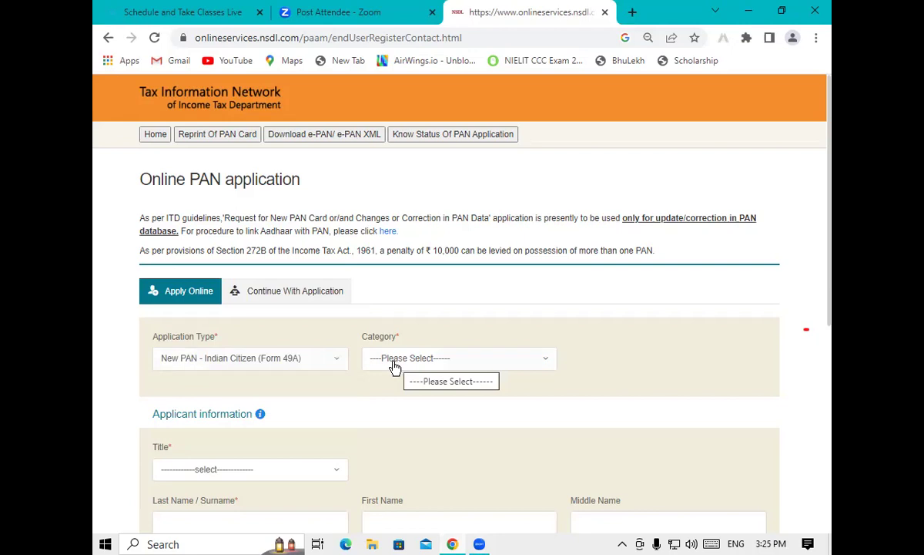
click(394, 368)
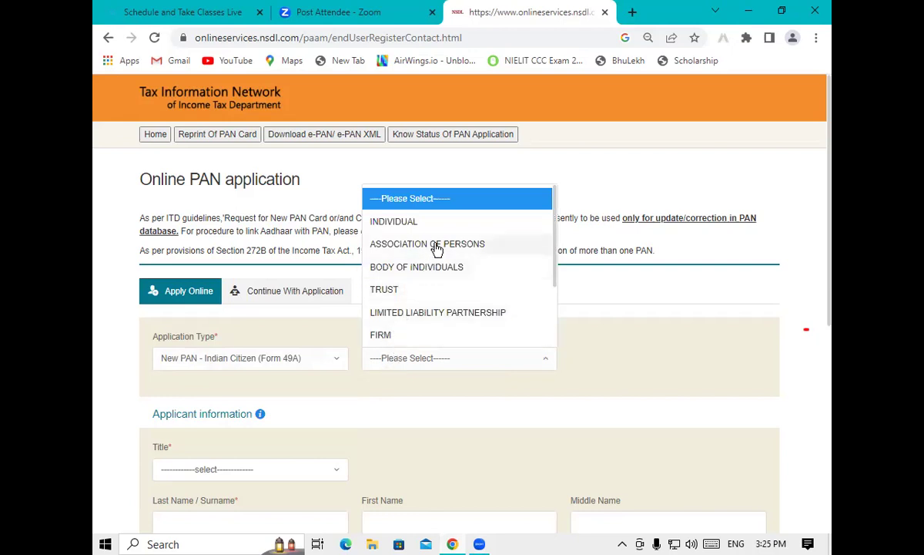
click(370, 222)
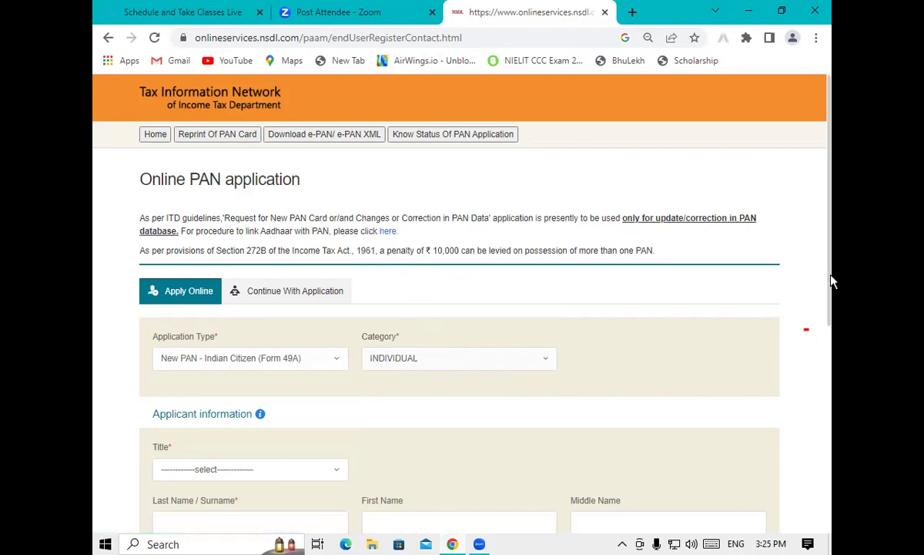
Set the title to Shri and enter the applicant's surname and first name
drag(832, 264, 831, 351)
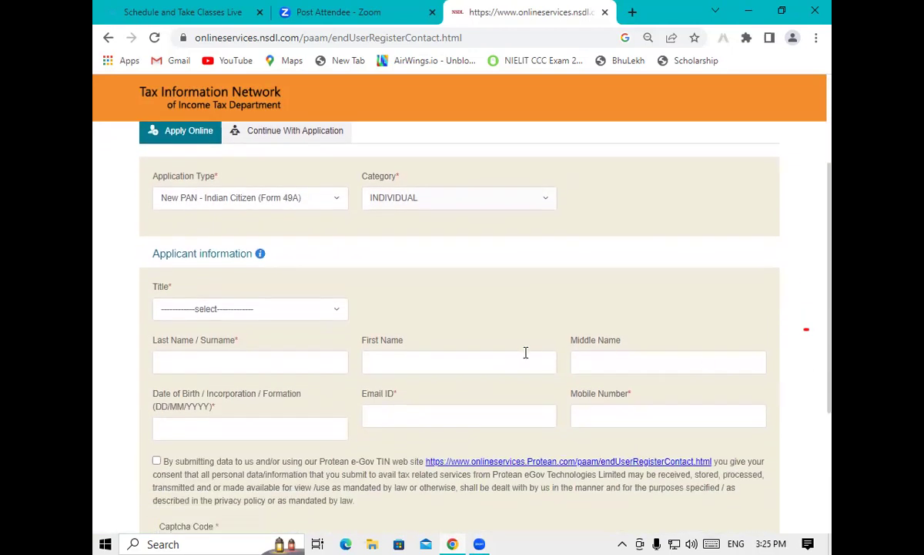
click(217, 317)
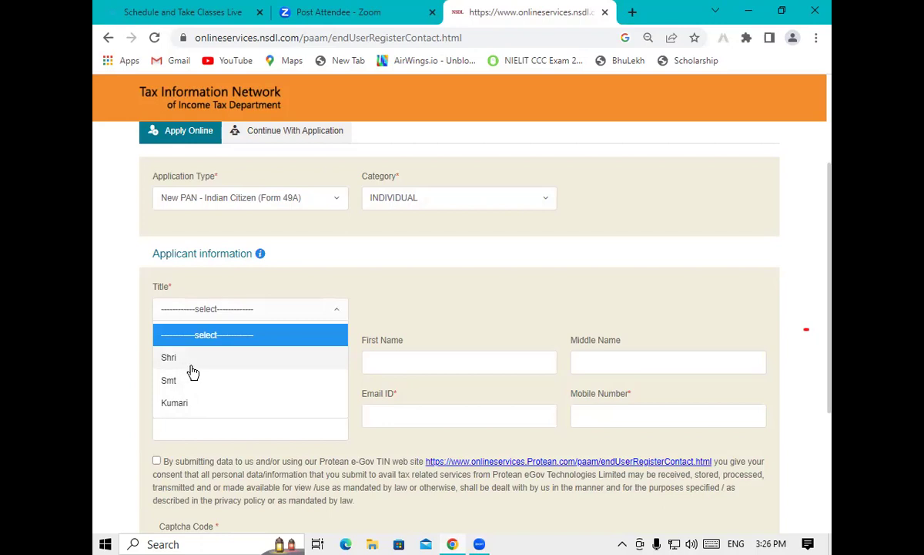
click(192, 360)
click(190, 364)
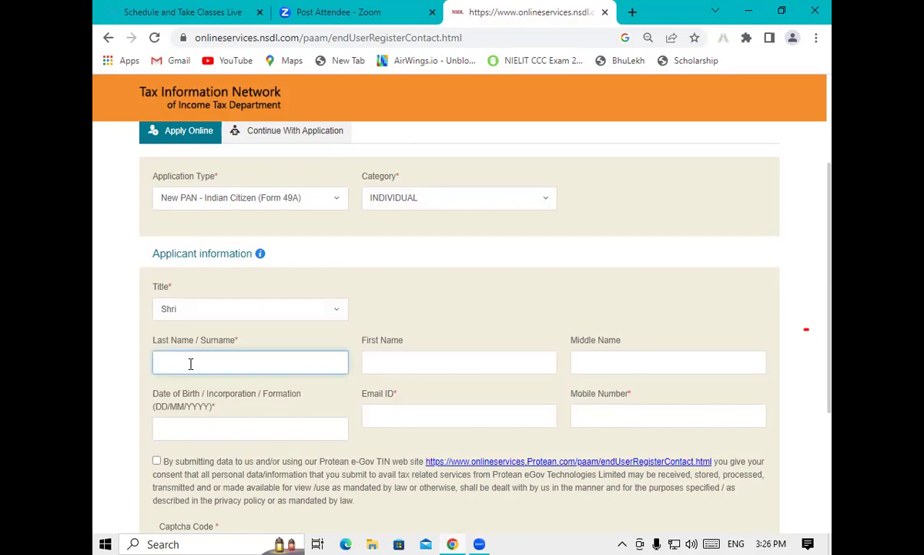
text(A)
key(BackSpace)
click(509, 358)
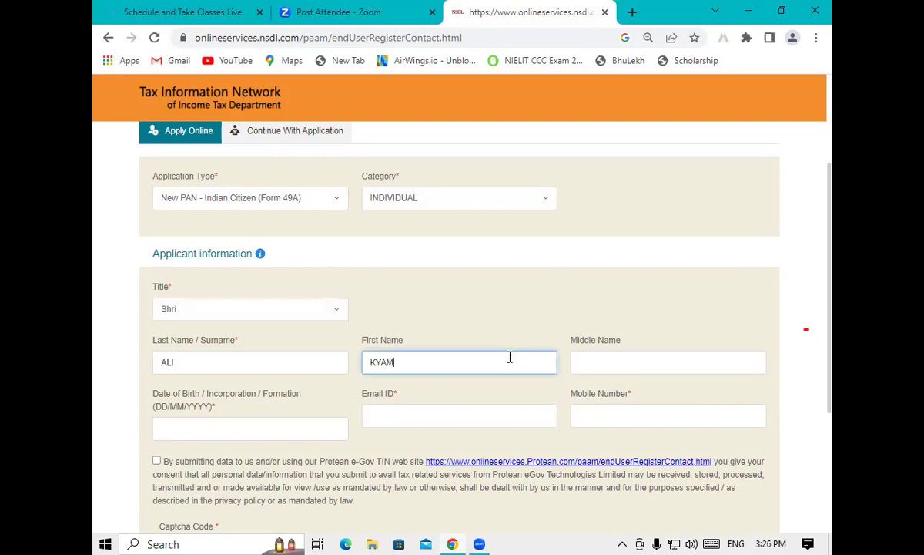
click(597, 366)
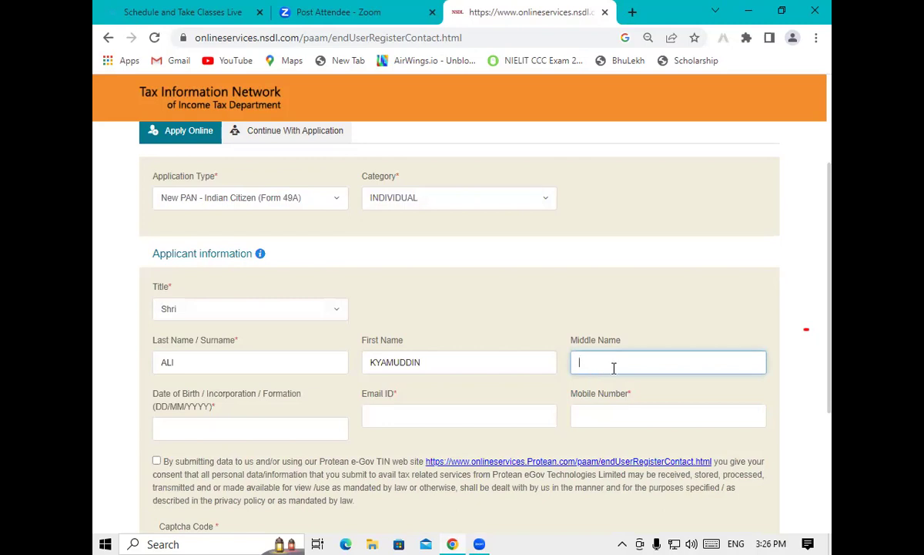
Pick 23 February 2005 as the date of birth from the calendar
click(201, 429)
drag(832, 285, 831, 403)
scroll(475, 295, down, 1)
click(321, 211)
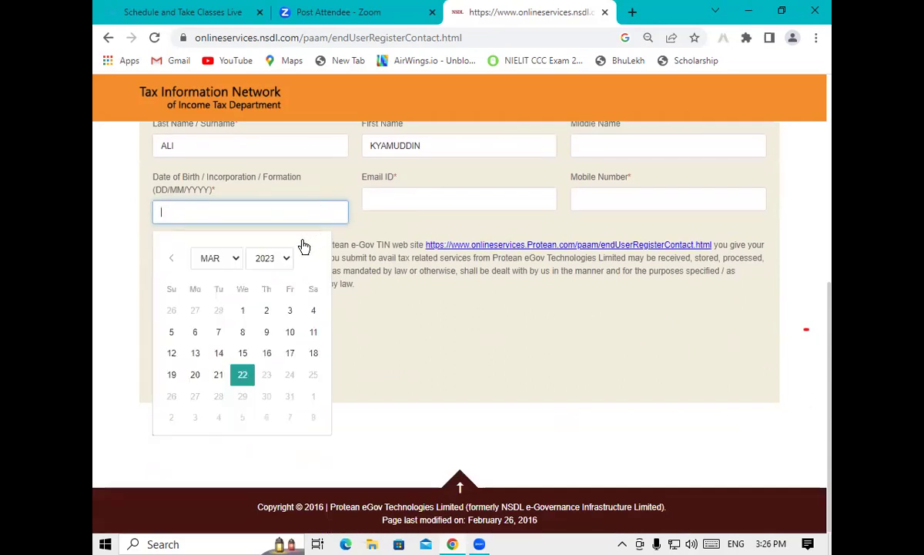
click(272, 258)
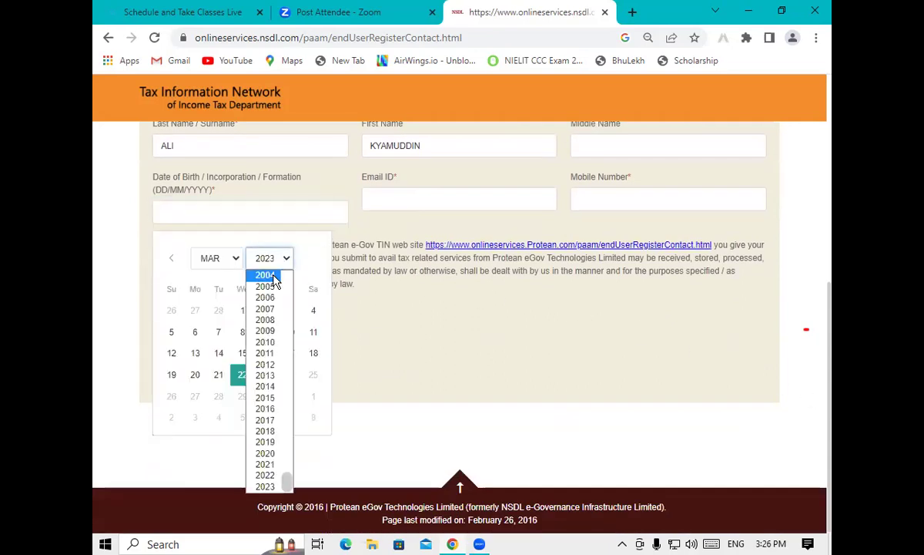
click(265, 286)
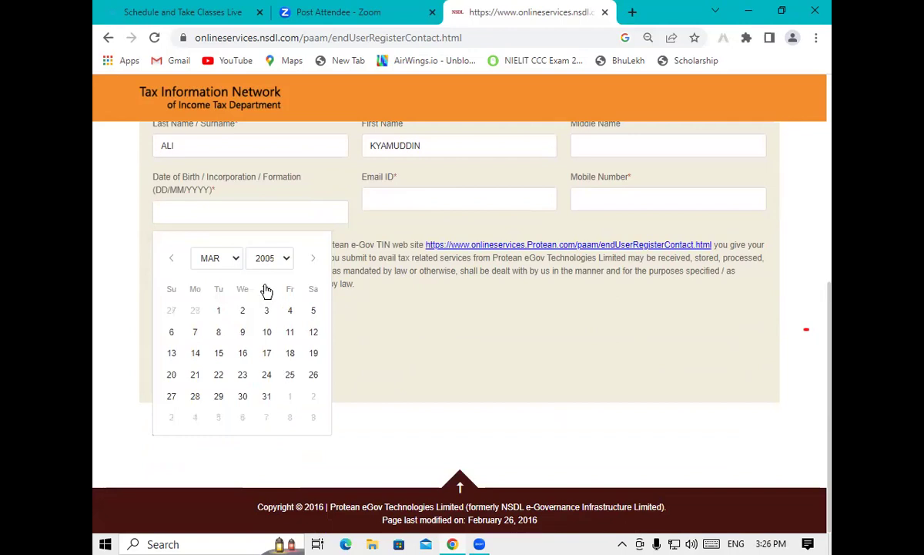
click(220, 264)
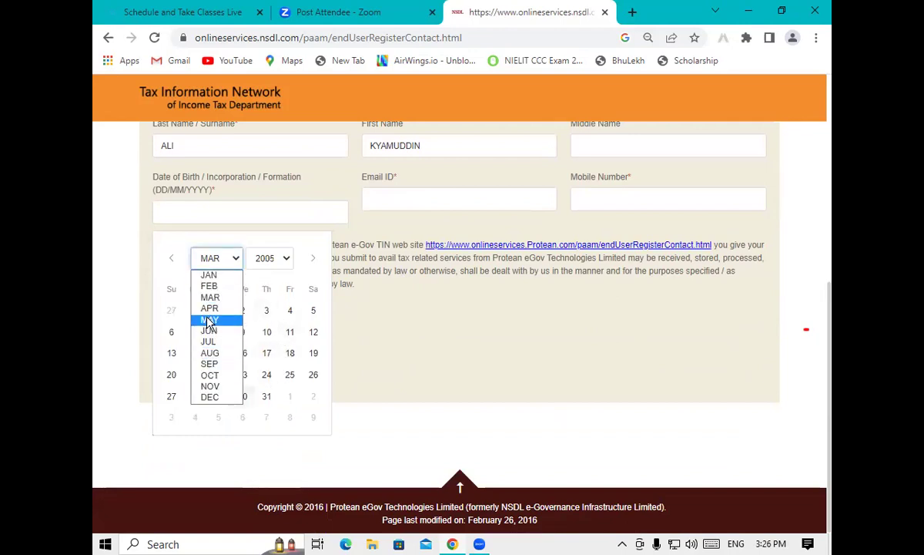
click(215, 287)
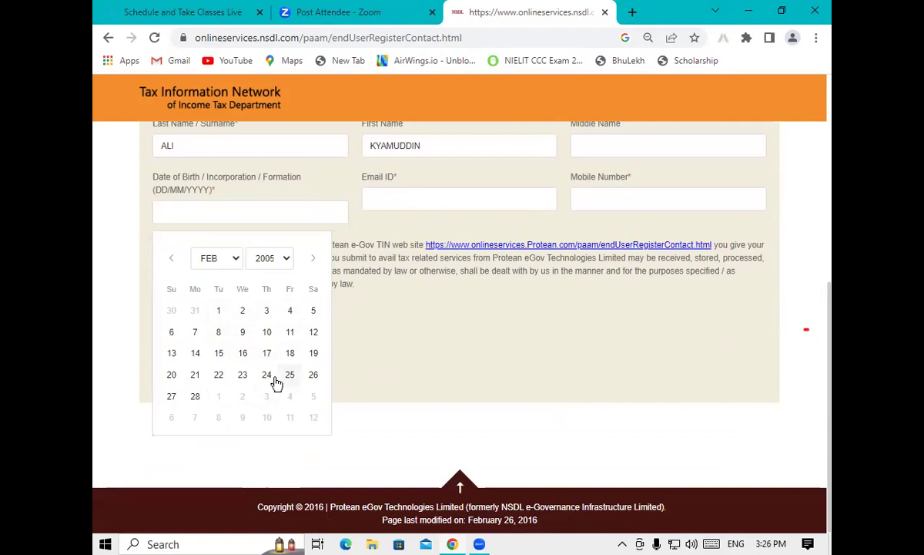
click(242, 375)
click(384, 200)
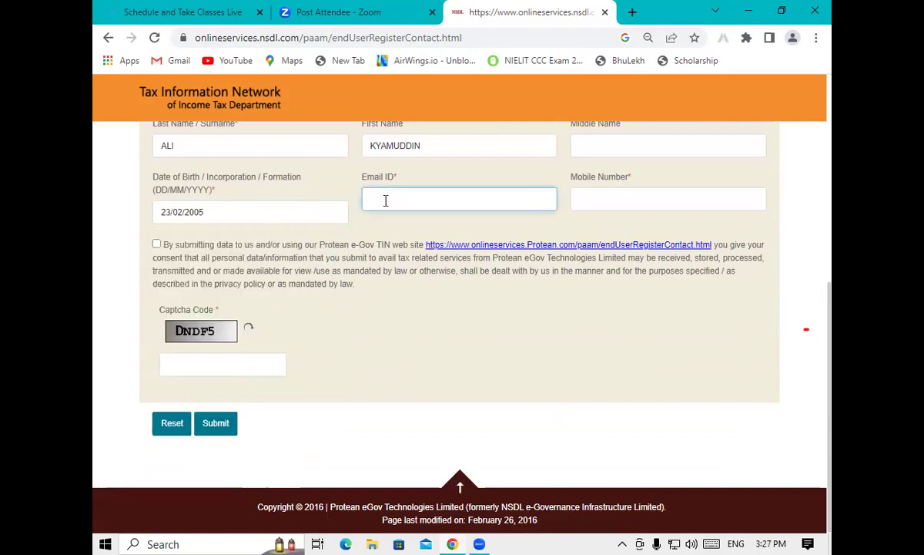
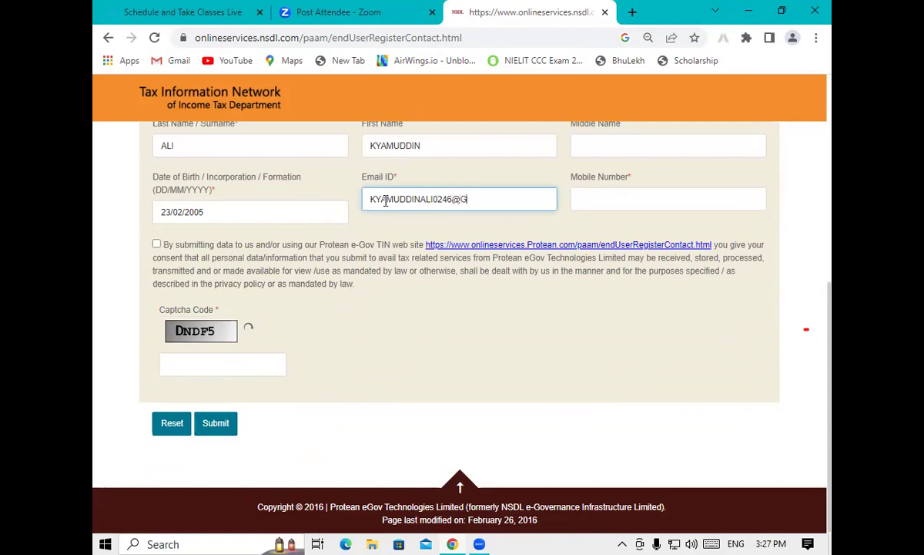
Enter the applicant's email and mobile number, tick the consent box, and type the captcha code
click(681, 199)
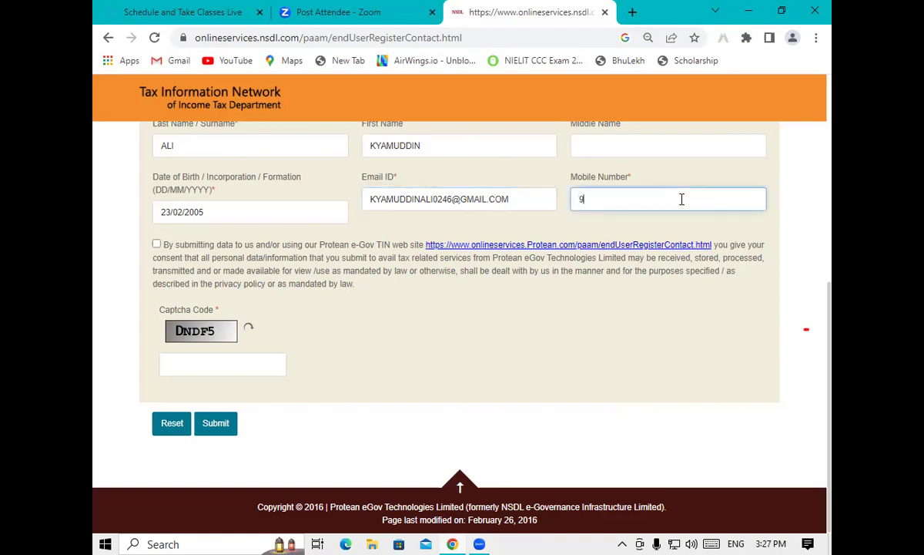
click(158, 252)
click(157, 246)
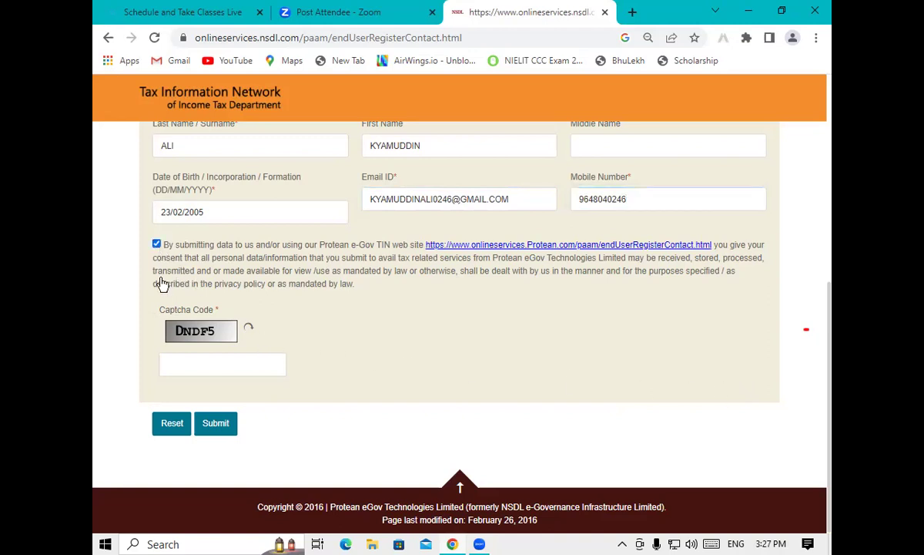
click(194, 364)
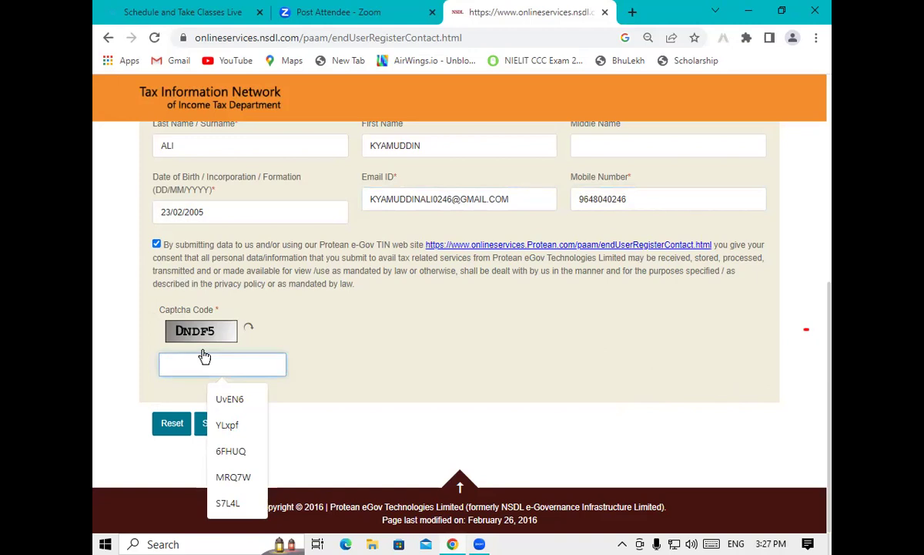
text(DN)
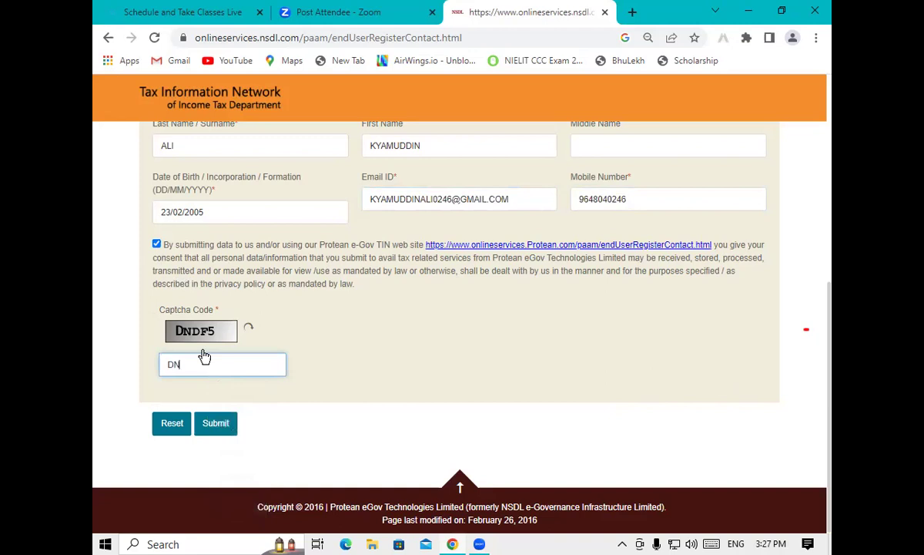
text(DF5)
Submit the registration, copy the issued token number, and continue to the full PAN application form
click(213, 426)
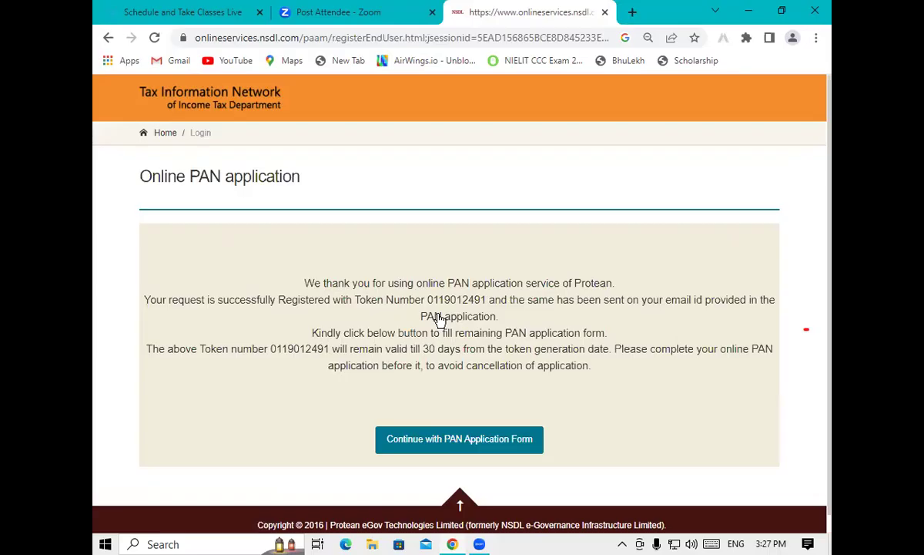
drag(429, 307, 488, 306)
right_click(471, 303)
click(487, 311)
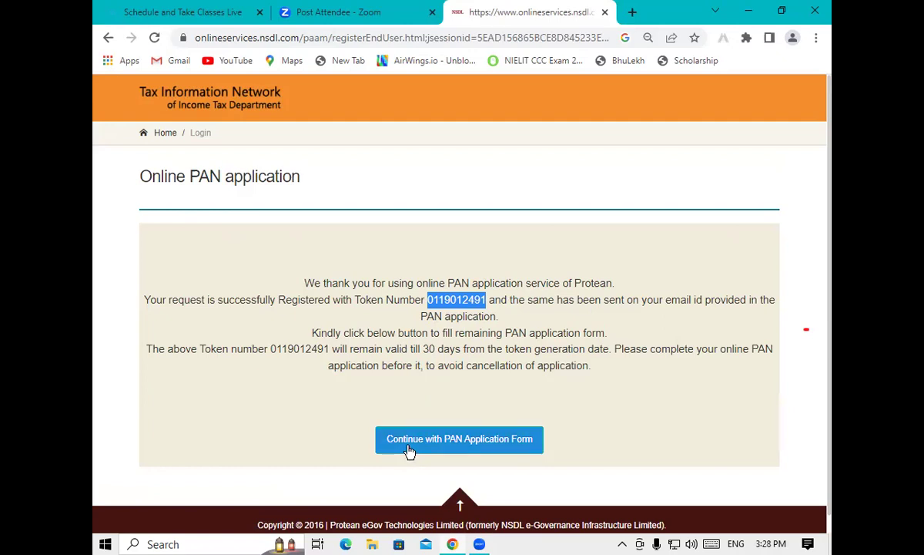
click(409, 452)
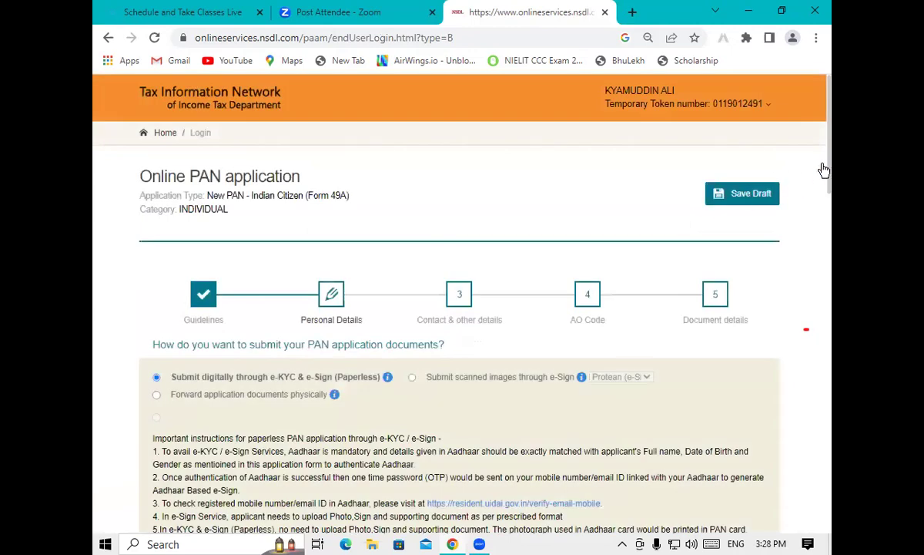
Enter the last four Aadhaar digits and choose Yes to printing the Aadhaar photograph on the PAN card
scroll(828, 185, down, 2)
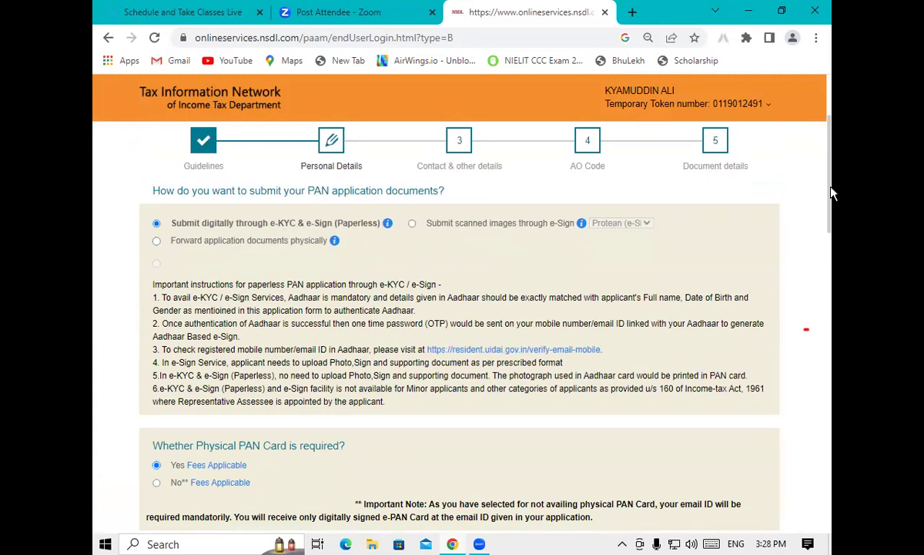
scroll(832, 207, down, 1)
scroll(832, 207, down, 3)
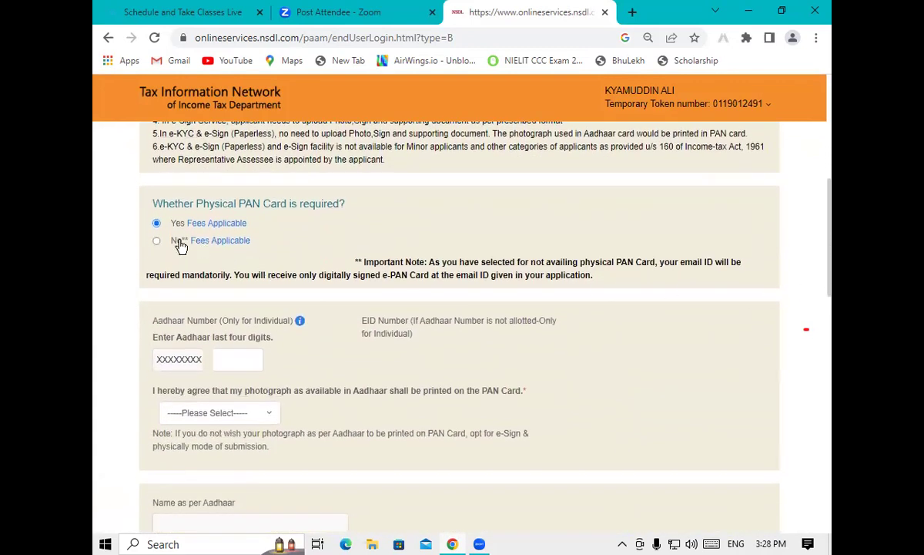
click(232, 362)
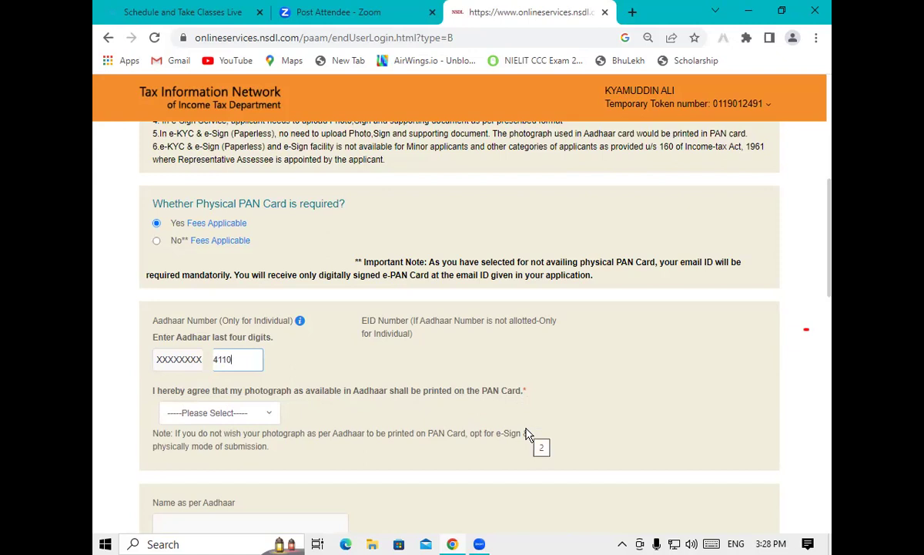
click(220, 413)
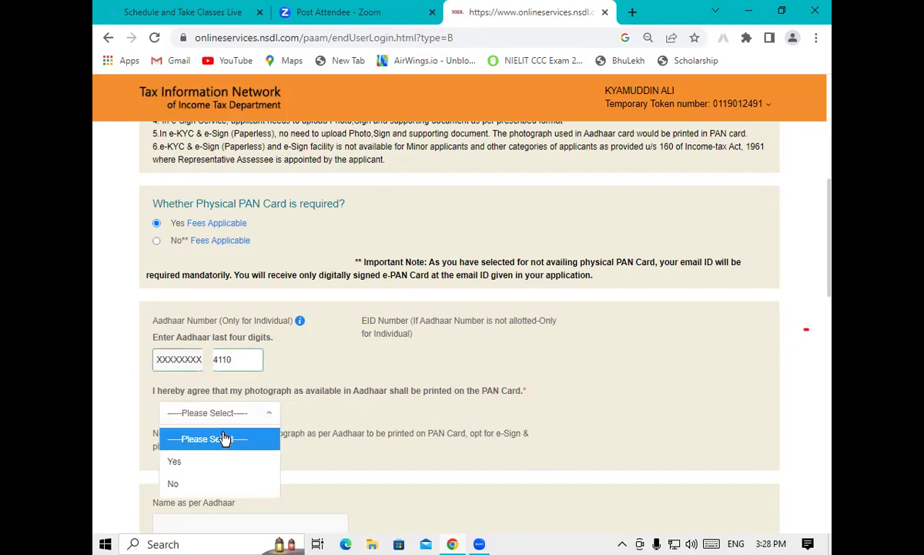
click(215, 462)
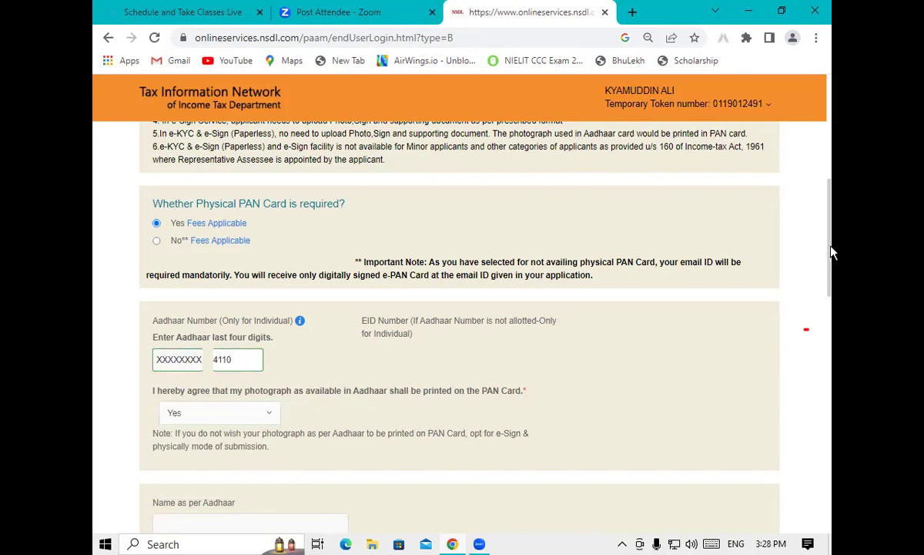
drag(832, 253, 829, 375)
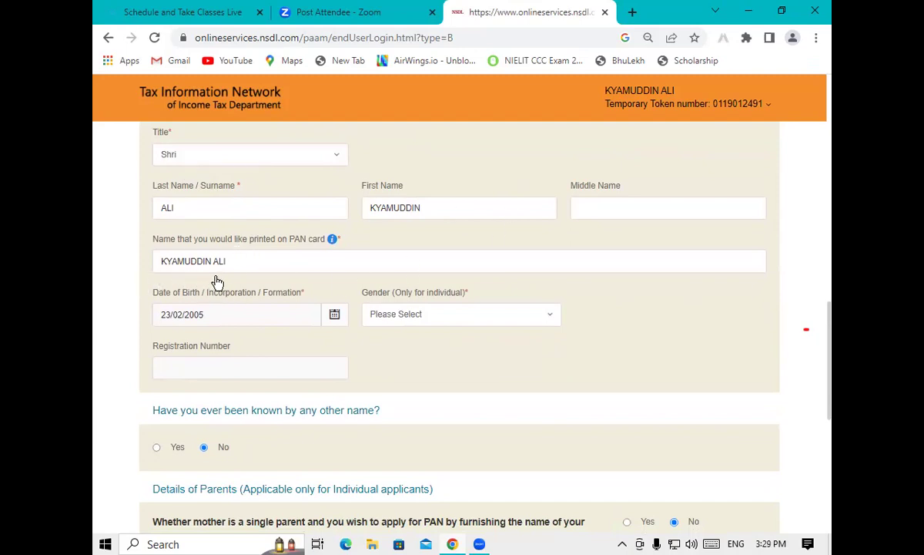
Set the applicant's gender to Male
click(400, 315)
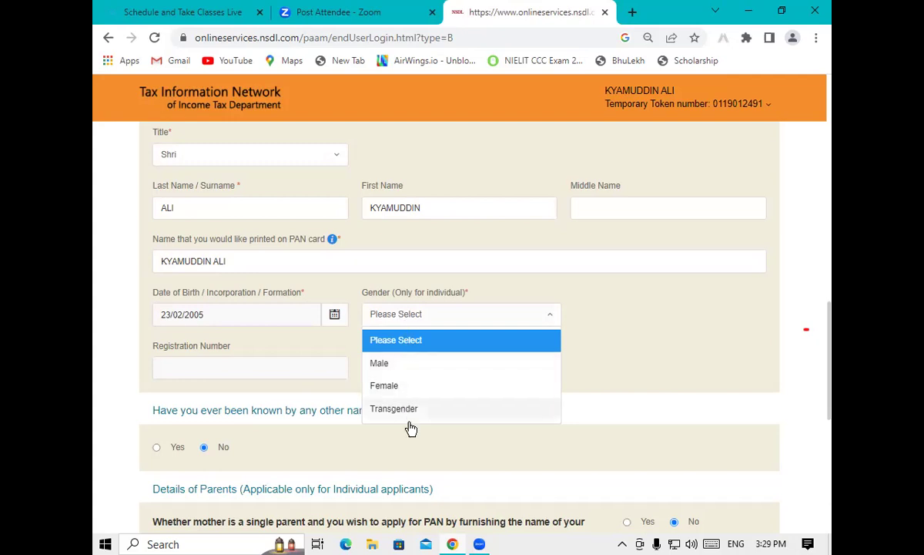
click(398, 367)
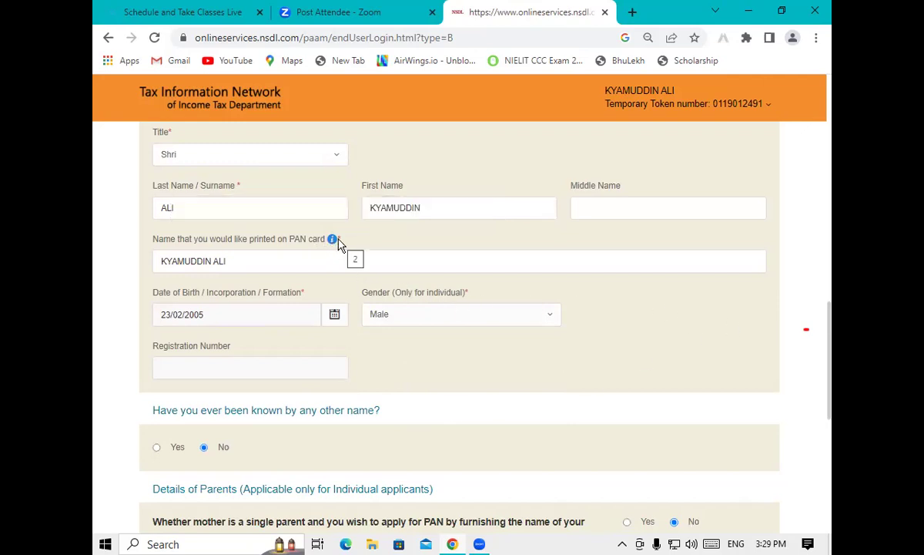
drag(831, 349, 826, 426)
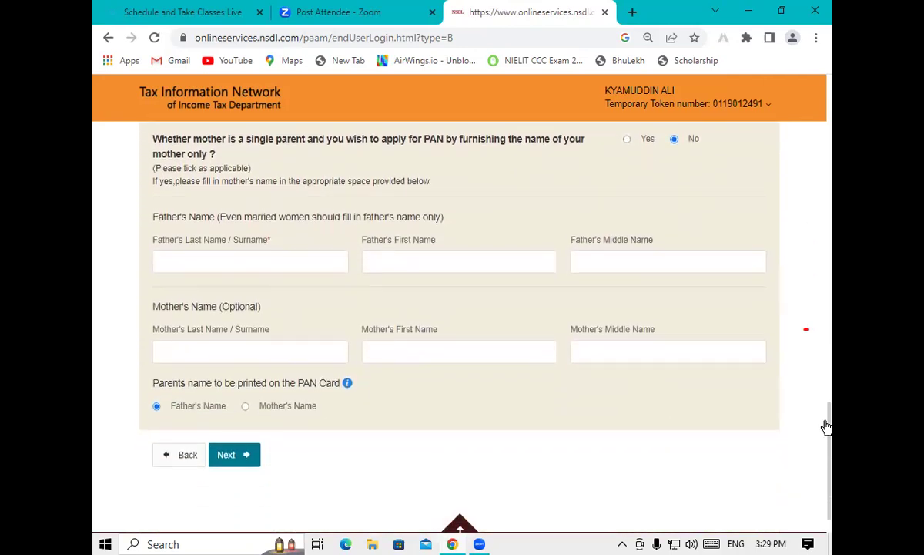
Fill in the father's surname and first name
click(257, 263)
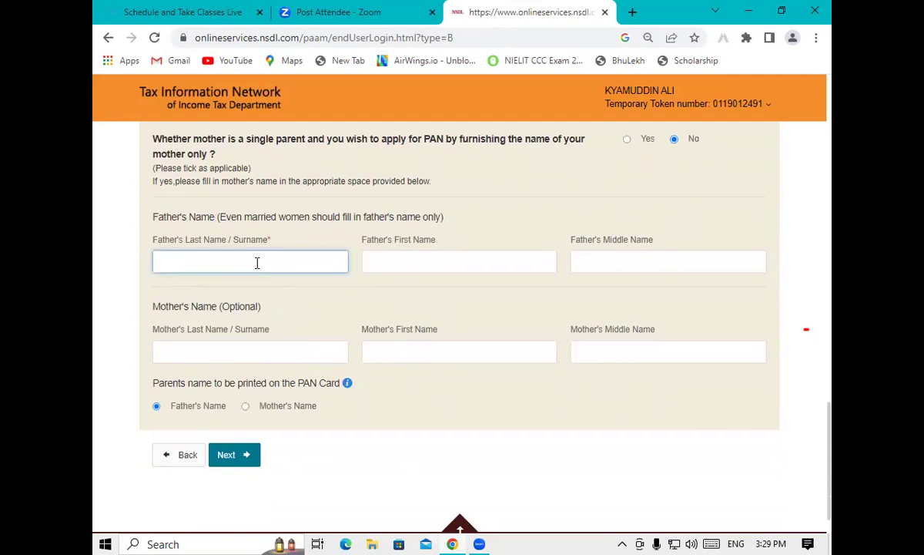
click(408, 268)
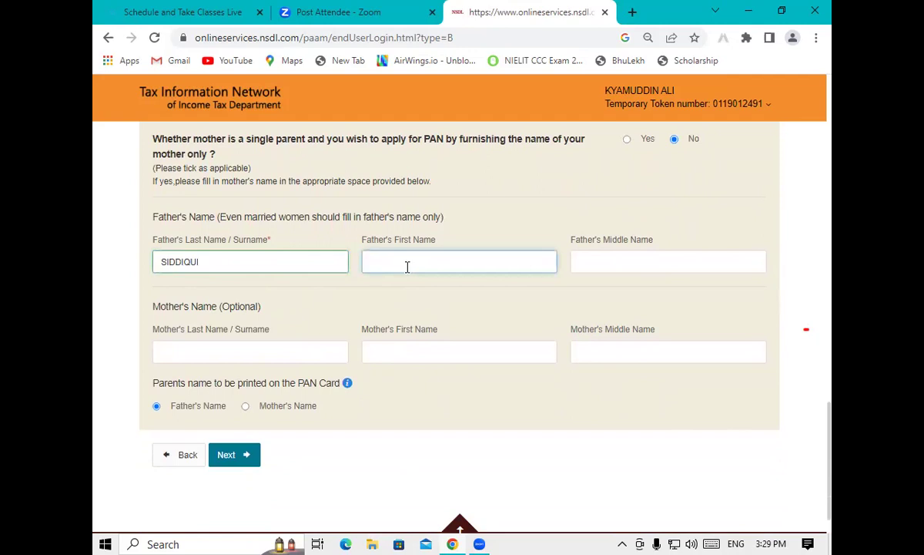
On the Contact & other details step, mark No income as the source of income
click(229, 462)
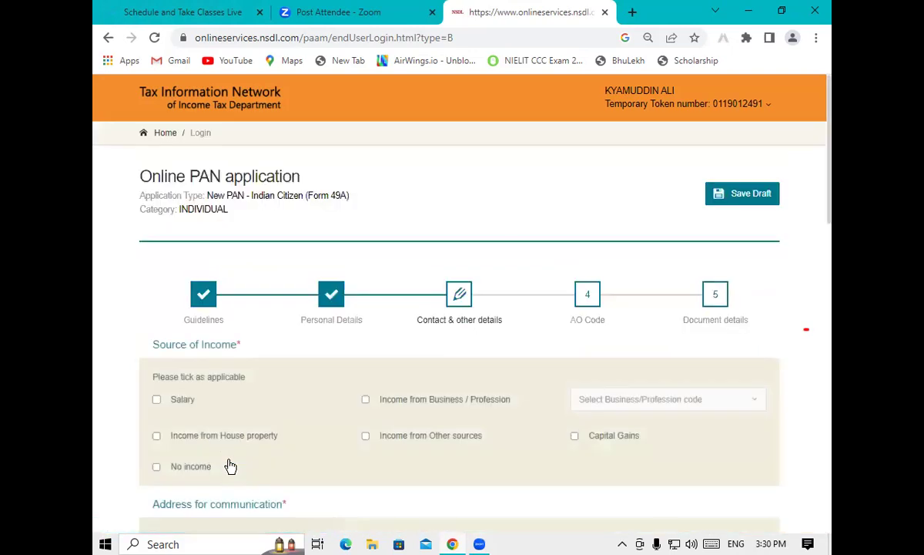
scroll(832, 216, down, 3)
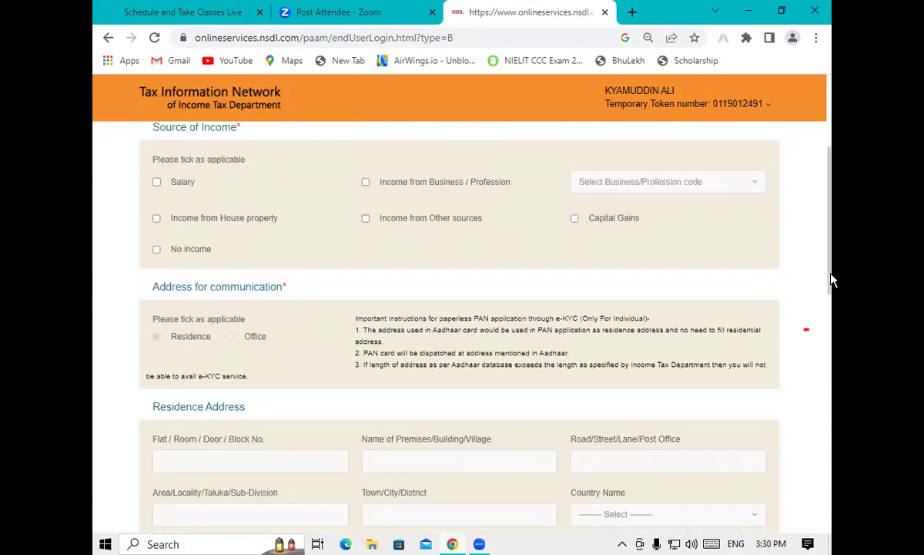
click(175, 252)
drag(831, 223, 832, 416)
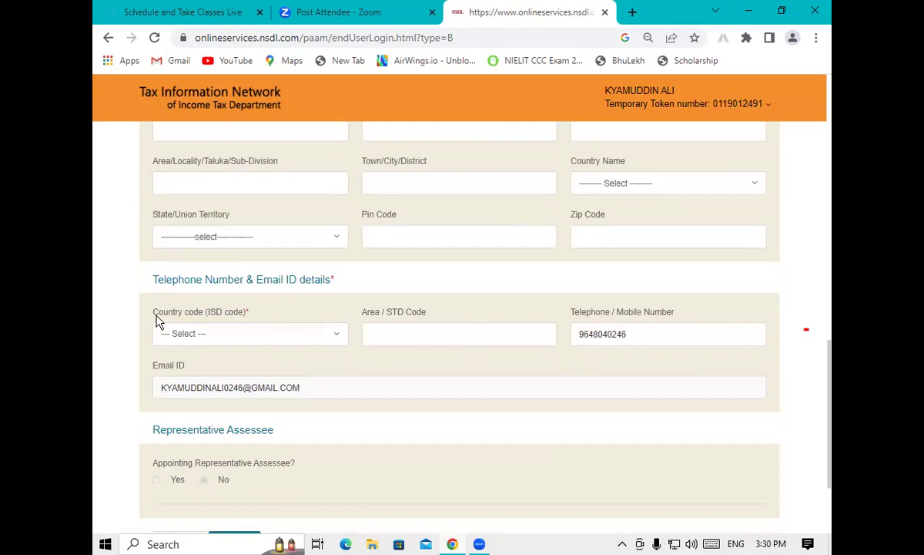
Set the country code to INDIA (91) and move on to the AO Code step
click(214, 341)
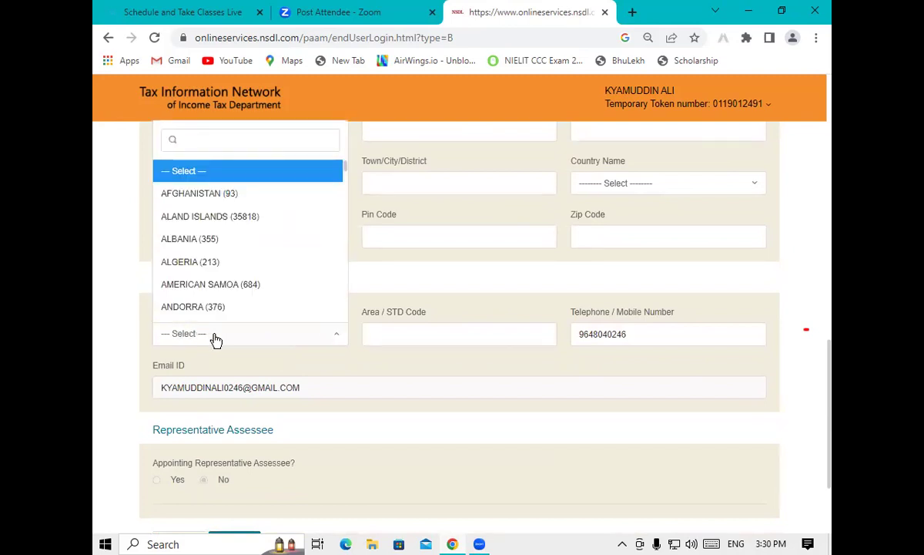
text(91)
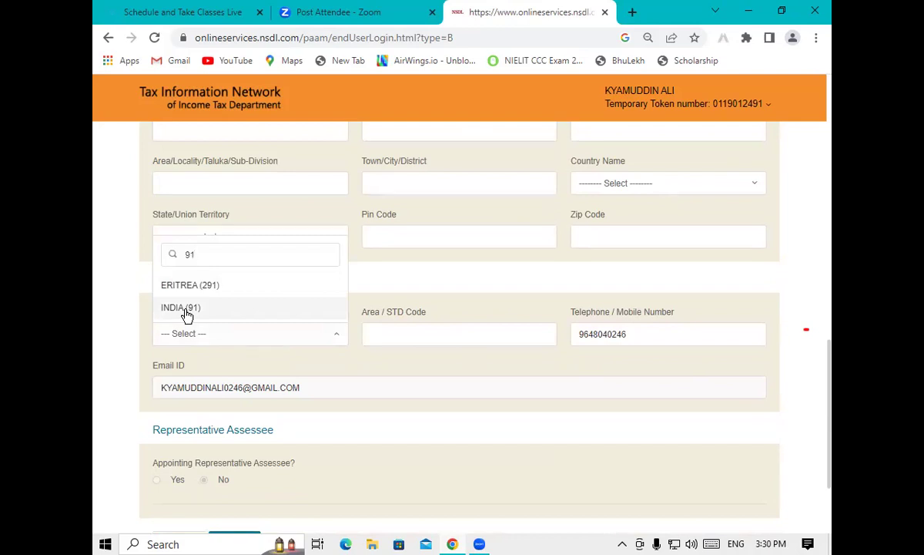
click(187, 311)
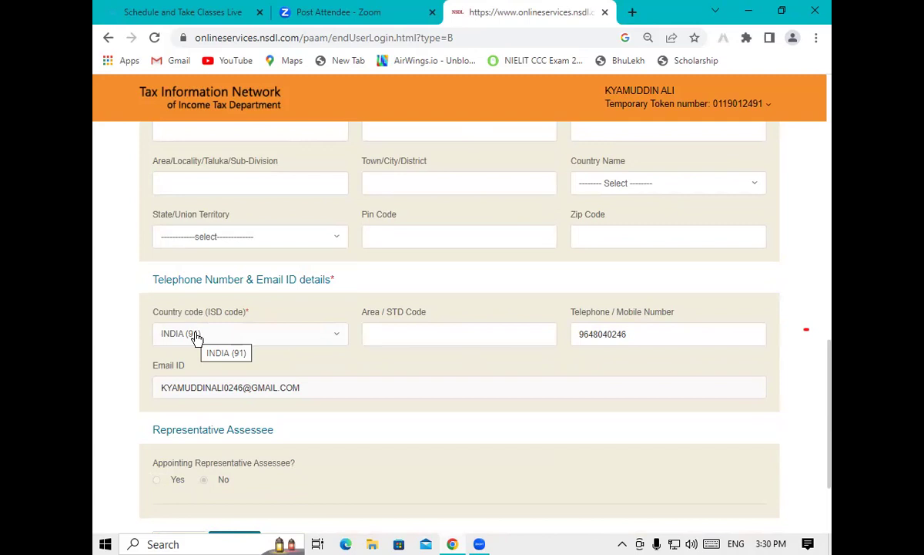
drag(832, 373, 832, 414)
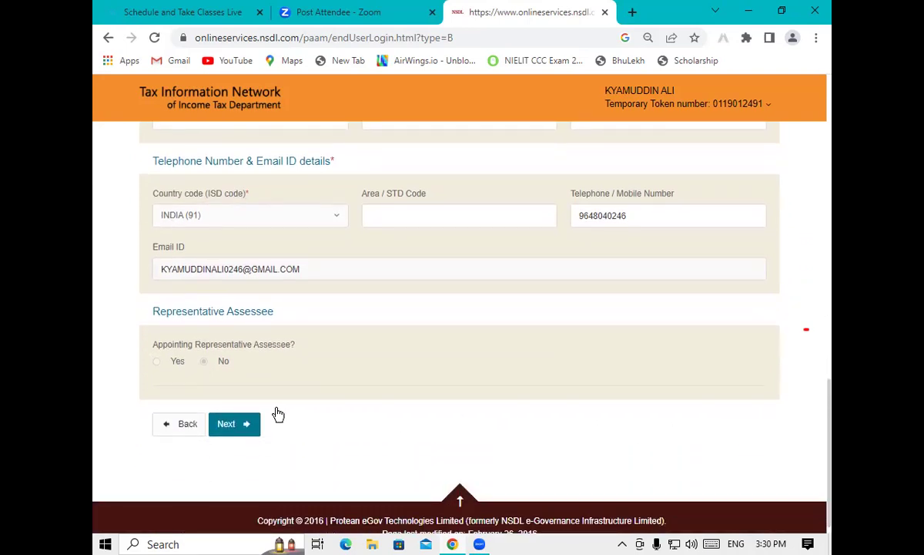
click(247, 424)
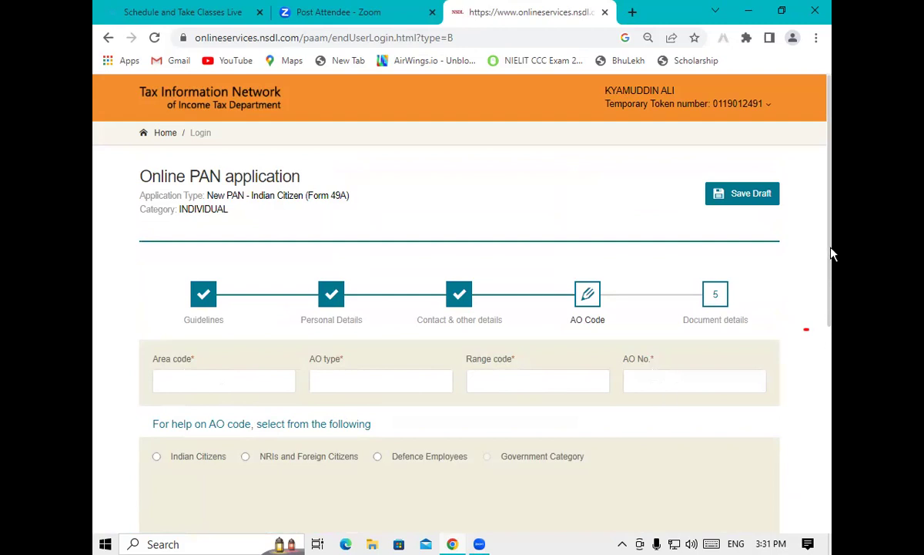
Open AO code help for Indian citizens and select UTTAR PRADESH as the state
drag(830, 252, 832, 307)
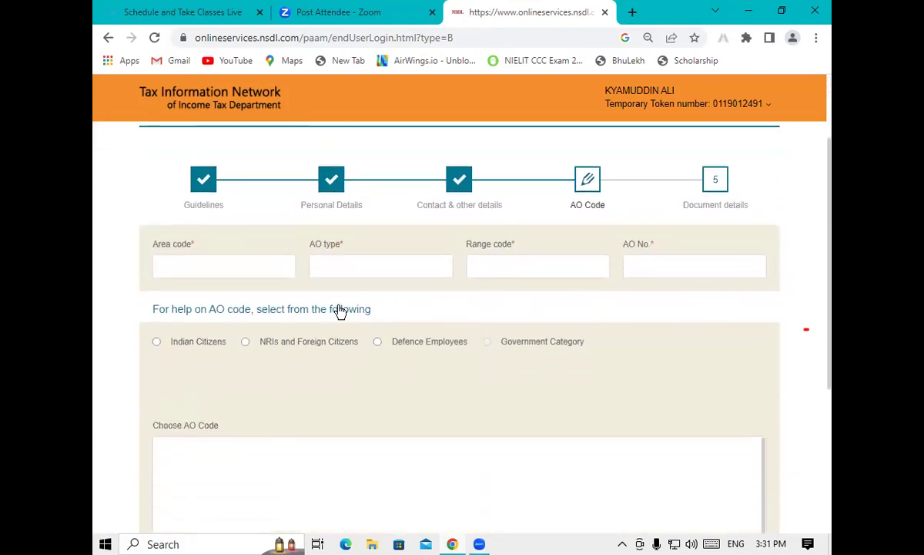
click(156, 342)
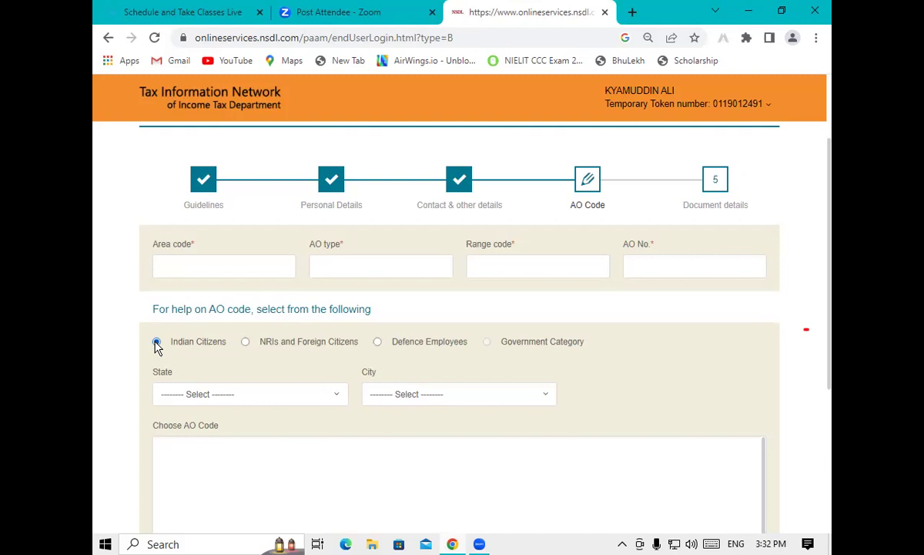
click(181, 394)
drag(346, 251, 342, 414)
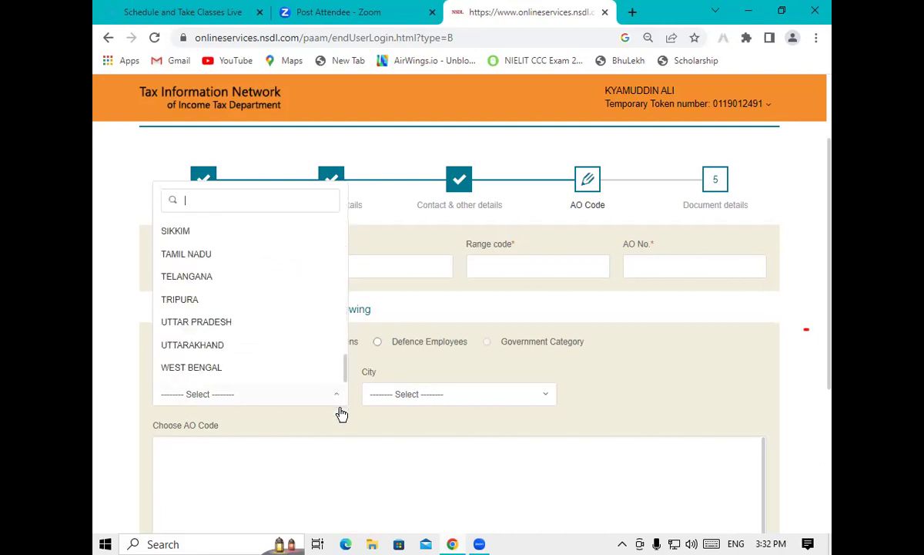
click(192, 322)
Choose KUSHINAGAR as the city, dismissing the save-your-details alert
click(413, 392)
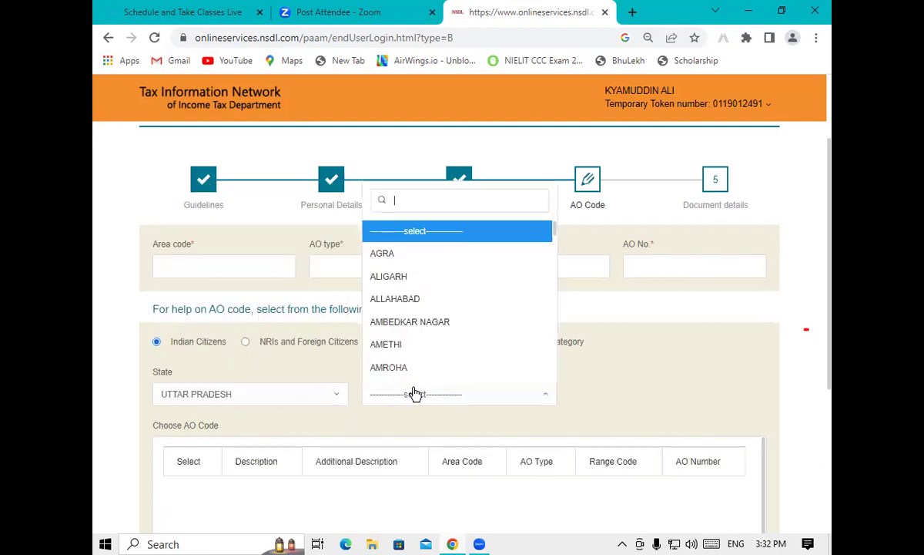
text(K)
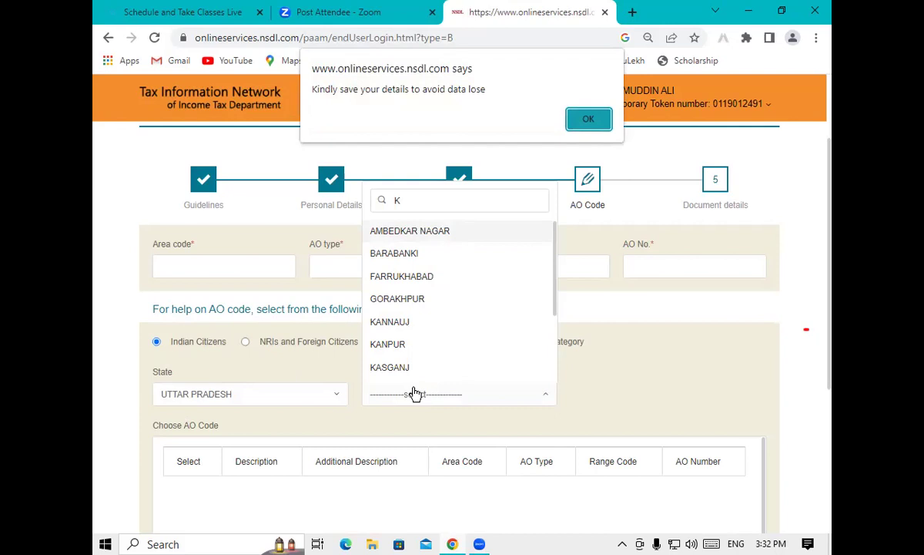
click(590, 120)
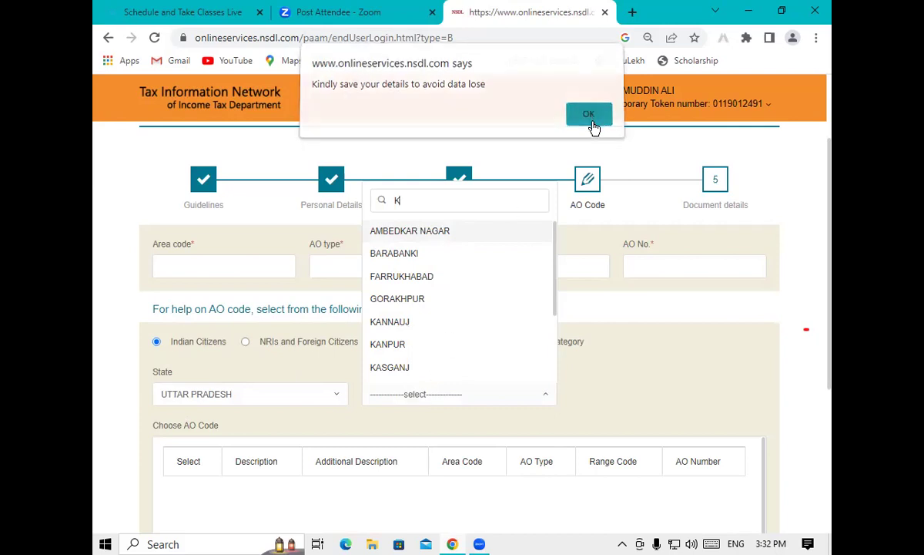
text(U)
click(410, 372)
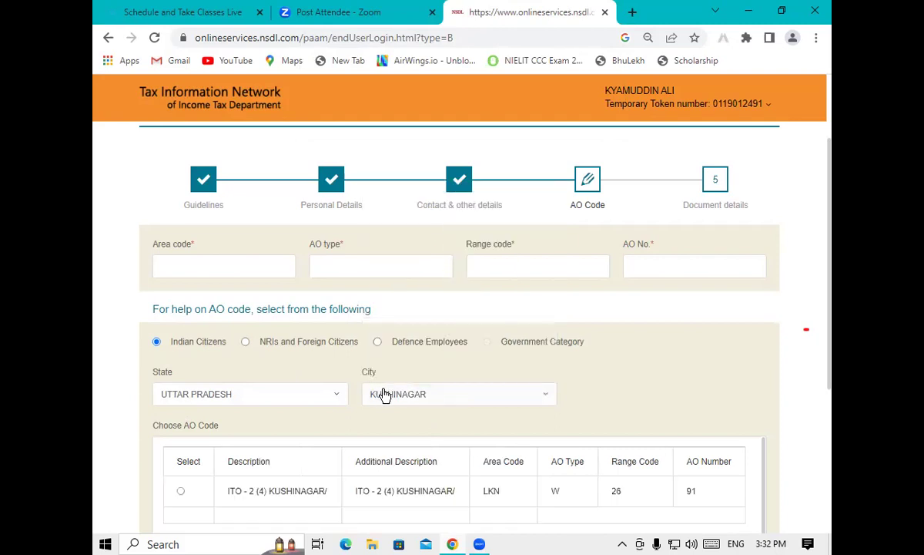
Apply the ITO - 2 (4) KUSHINAGAR row so the AO code reads LKN W 26 91
scroll(832, 240, down, 1)
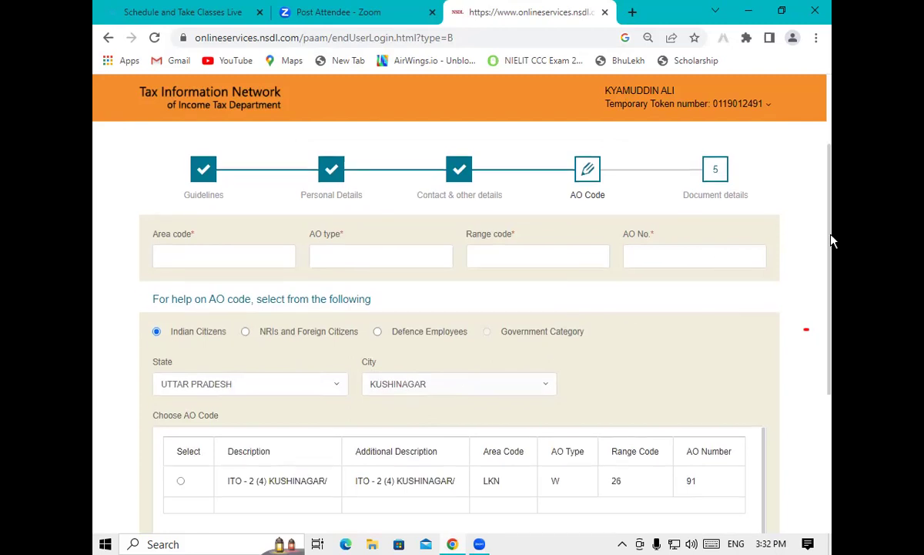
drag(832, 241, 832, 302)
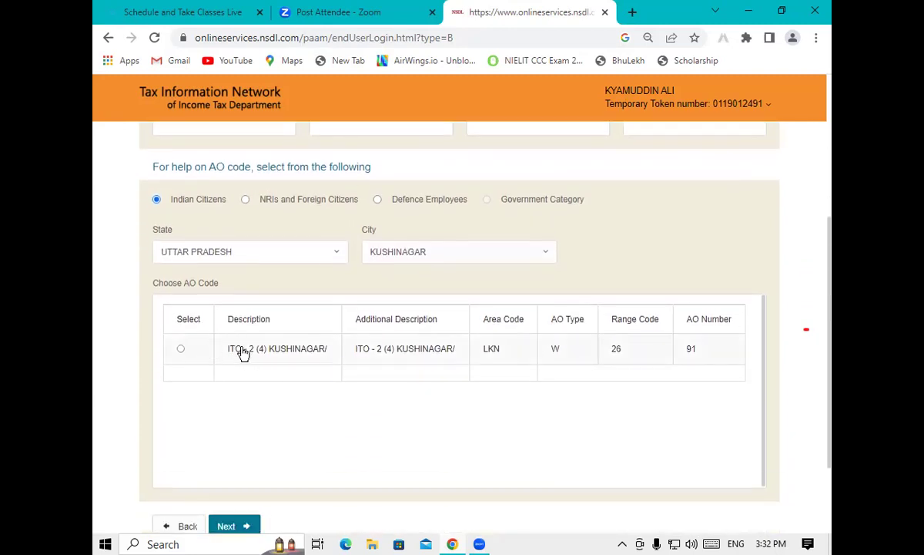
click(181, 349)
drag(831, 319, 831, 208)
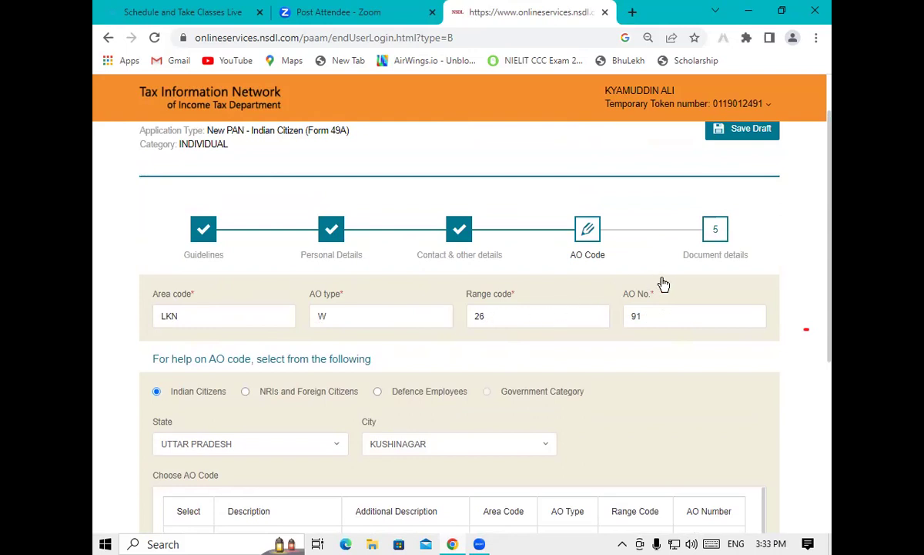
drag(831, 256, 832, 417)
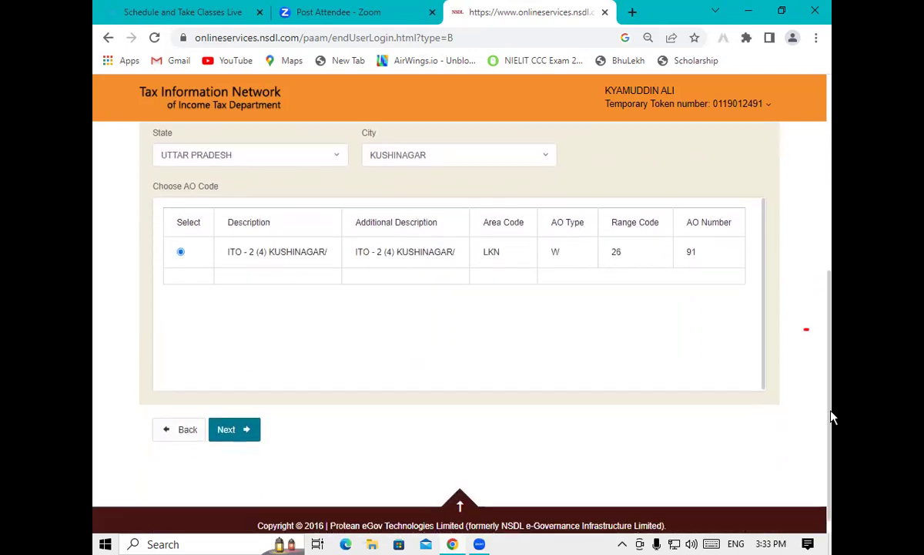
On the Document details step, set the declaration capacity to Himself/Herself
click(245, 429)
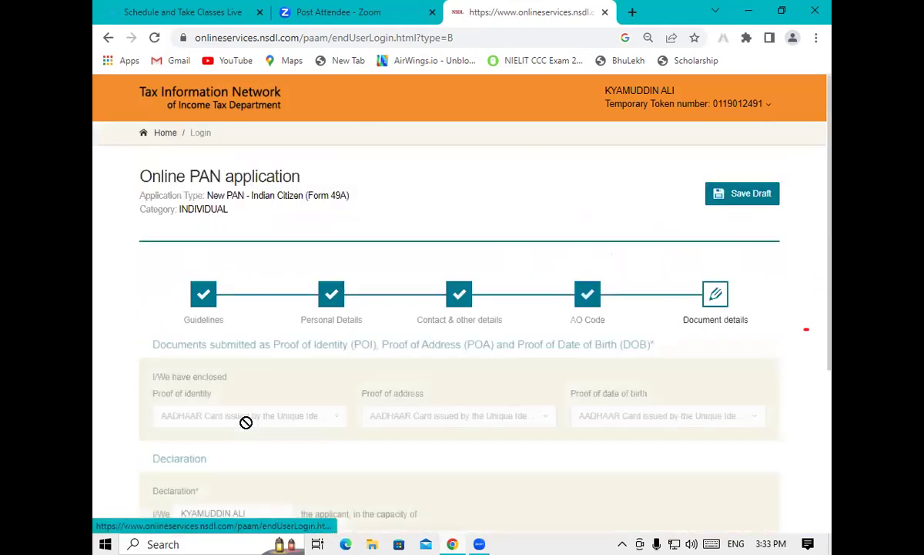
drag(830, 207, 832, 289)
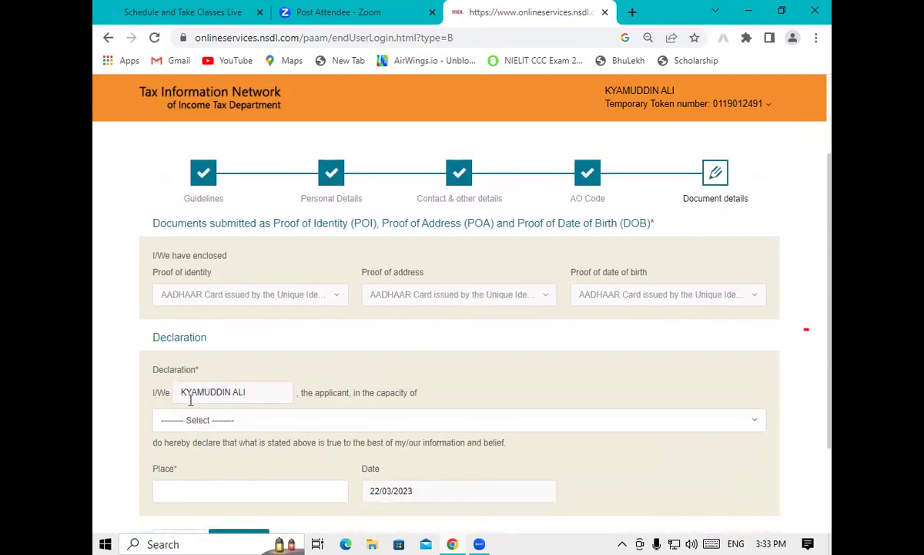
click(193, 422)
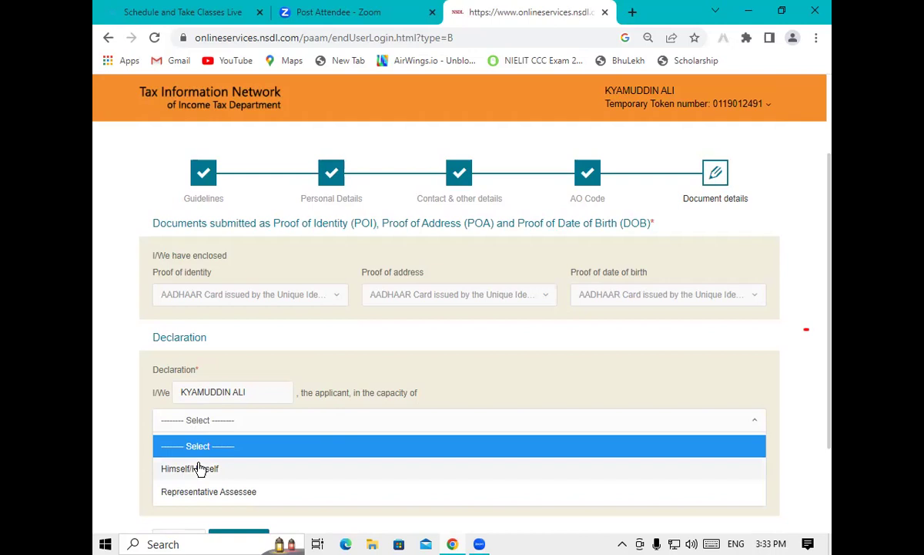
click(199, 468)
Enter PADRAUNA as the place of declaration and submit the application
scroll(832, 266, down, 2)
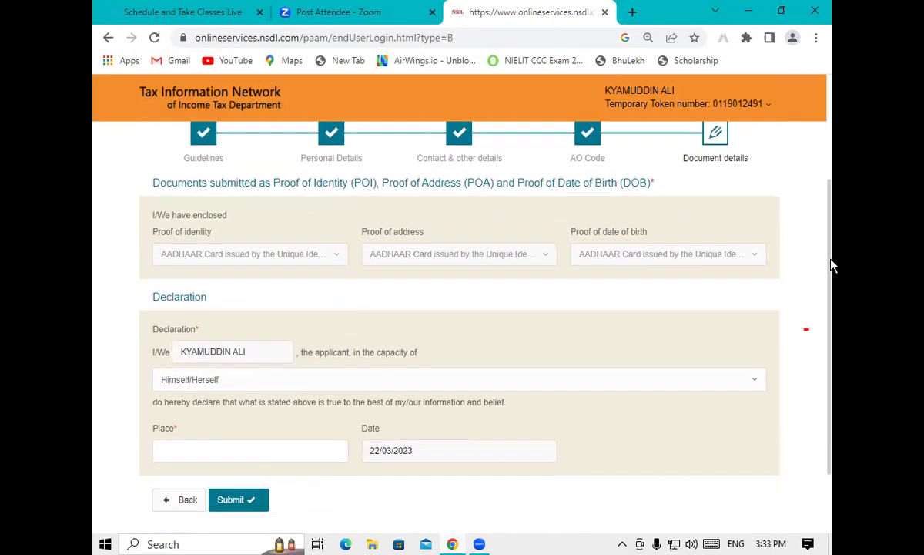
click(205, 427)
text(PADRAUNA)
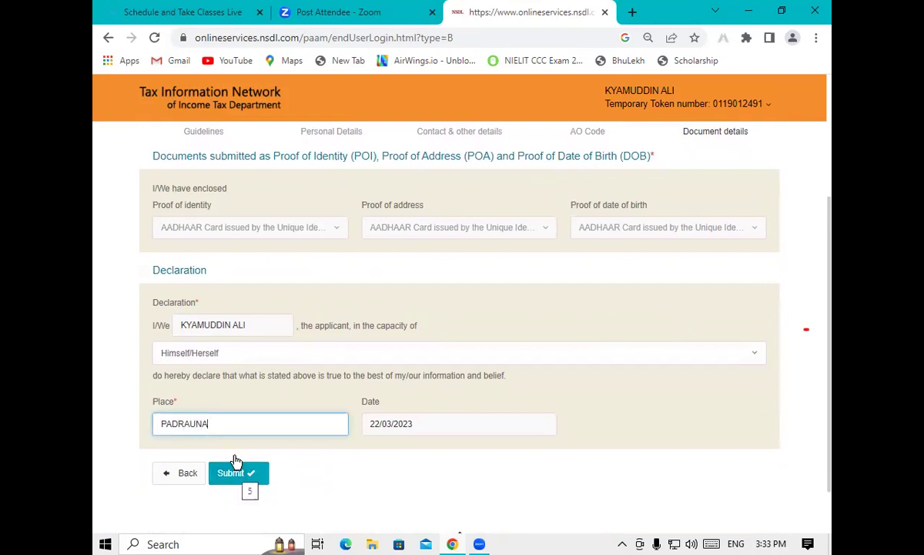
click(236, 462)
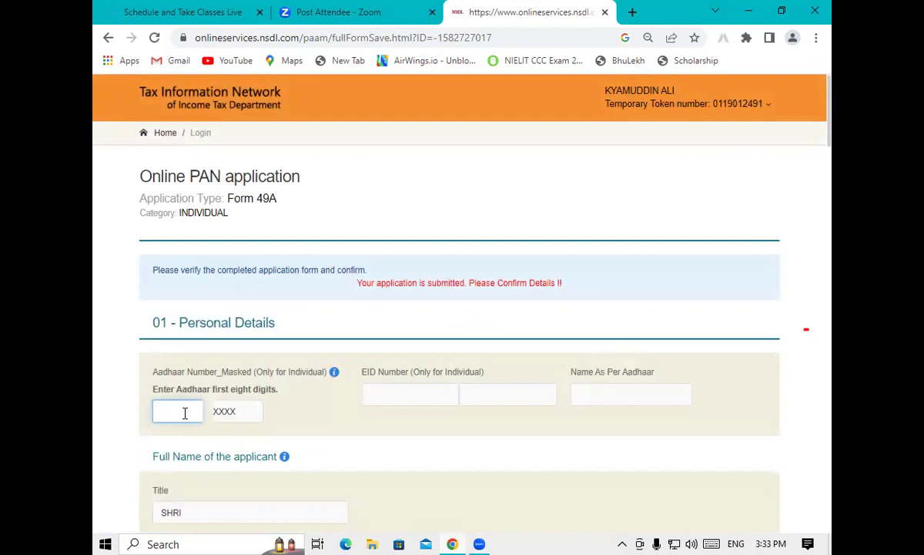
Enter the first eight Aadhaar digits, review the application details, and proceed to payment
scroll(831, 139, down, 3)
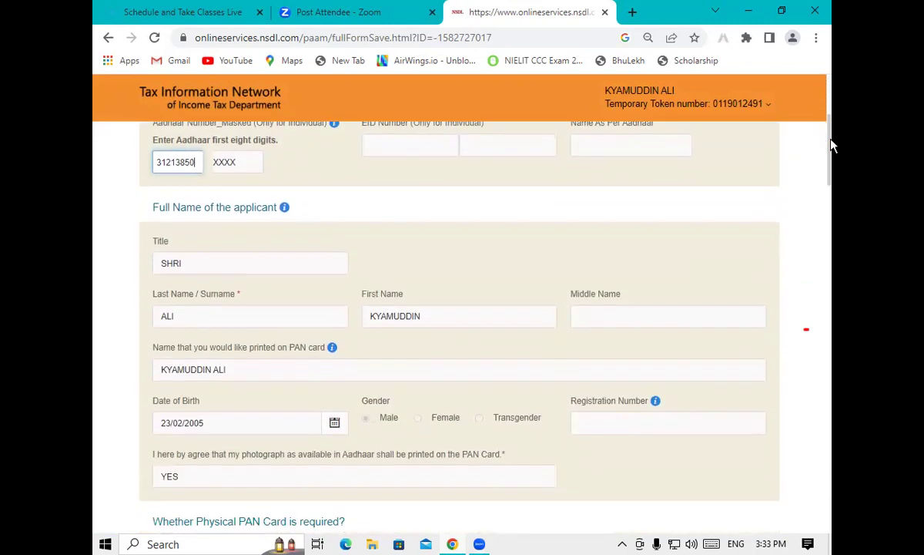
drag(832, 147, 780, 384)
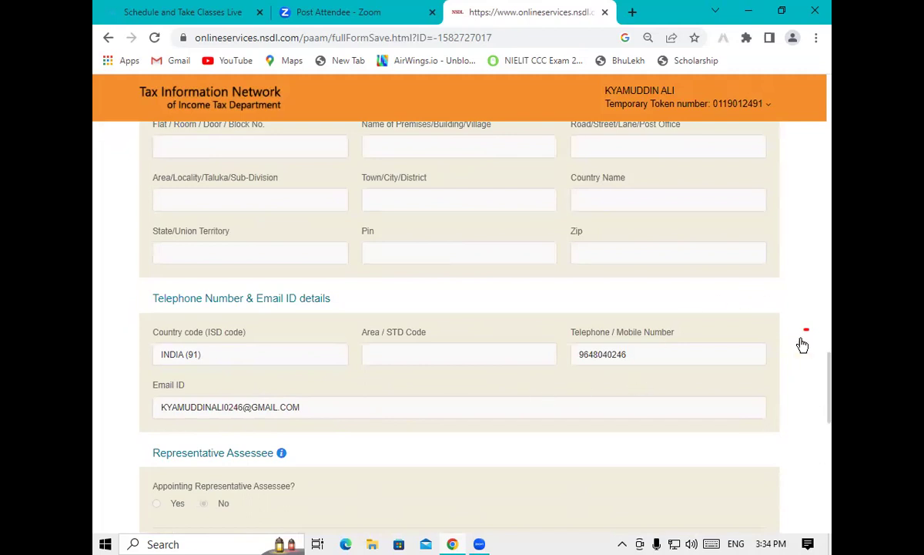
drag(832, 390, 819, 503)
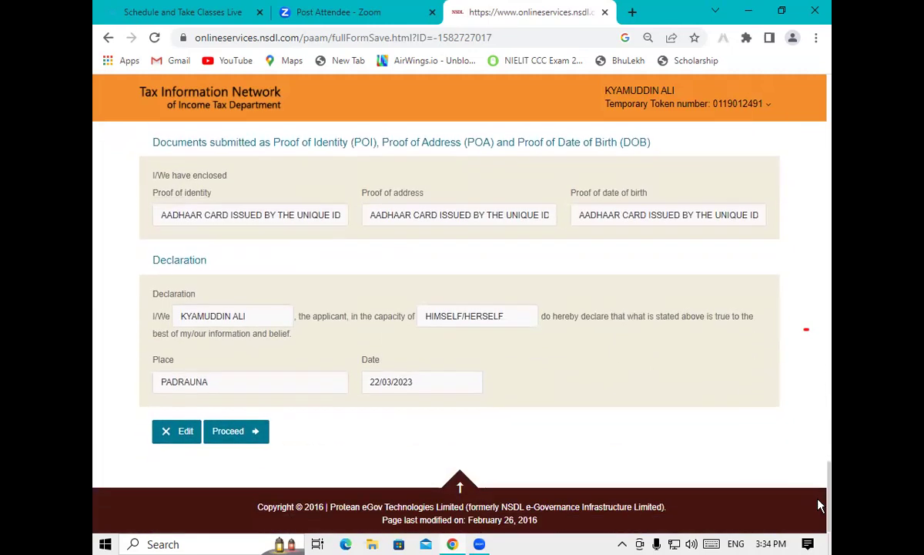
click(233, 433)
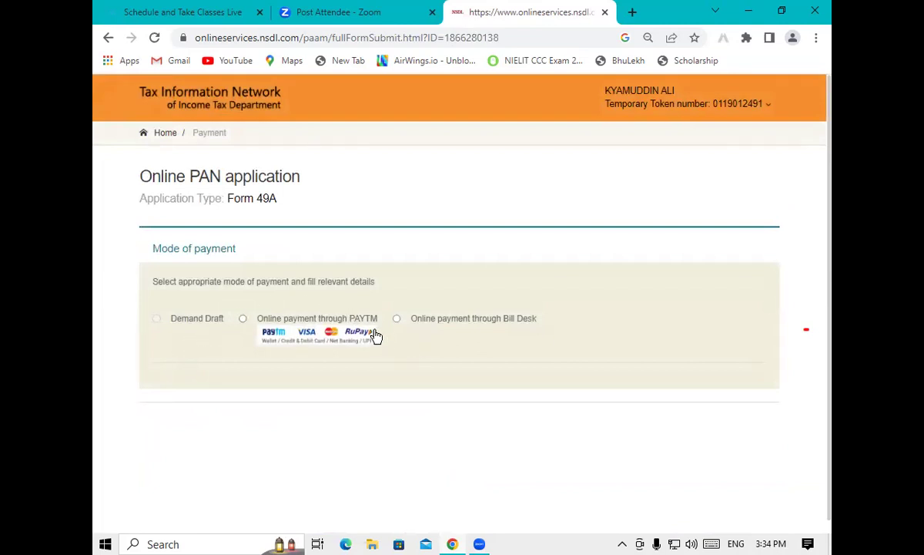
Choose online payment through Bill Desk, accept the terms of service, and proceed to the 106.90 confirmation
click(396, 319)
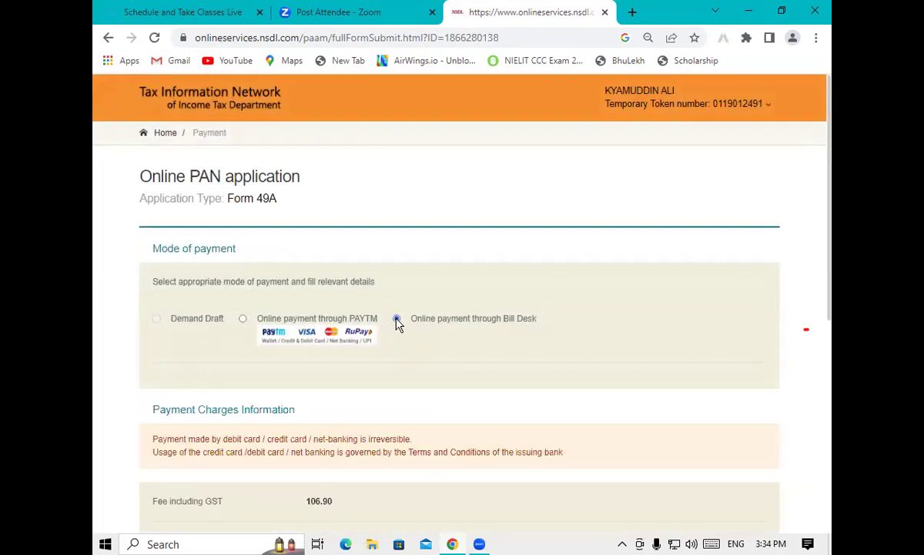
drag(831, 252, 718, 370)
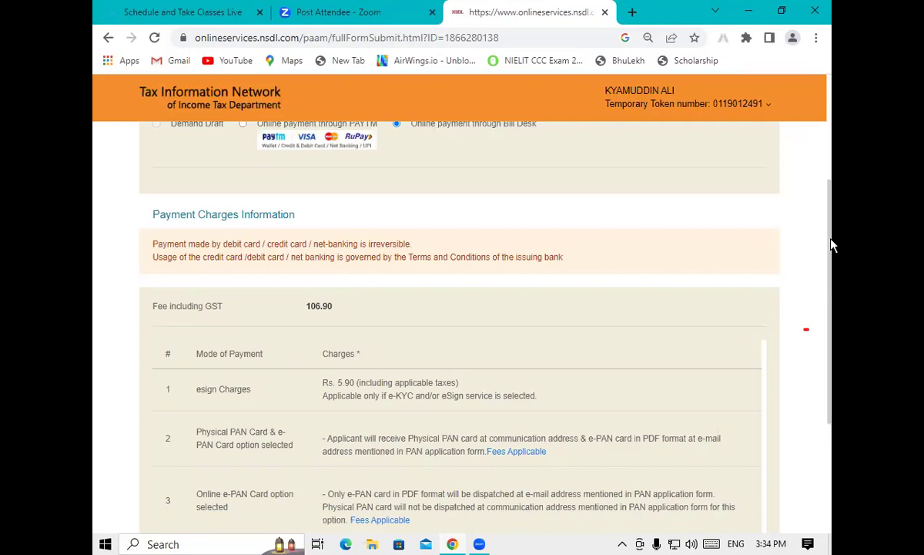
drag(830, 245, 825, 385)
click(144, 455)
key(Return)
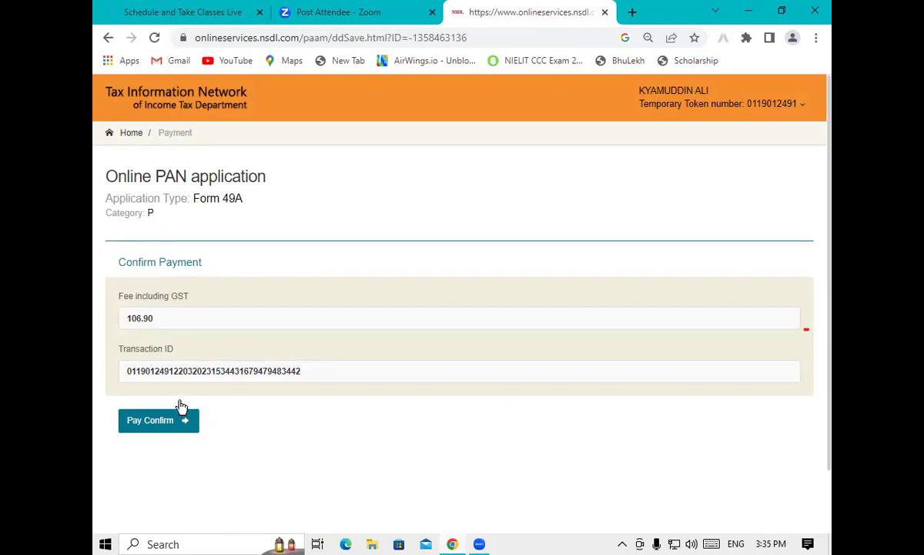
Confirm the 106.90 payment and pay by QR code using BHIM UPI on BillDesk
click(151, 420)
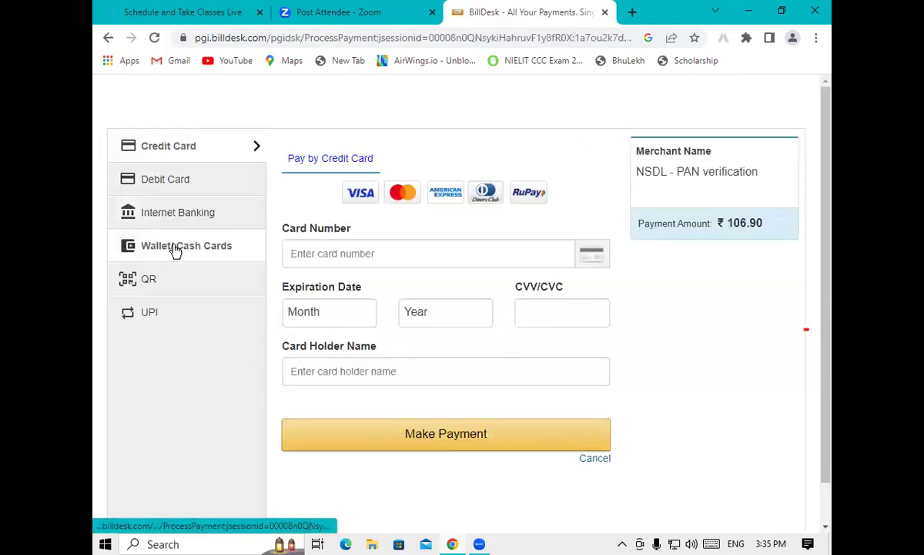
click(166, 289)
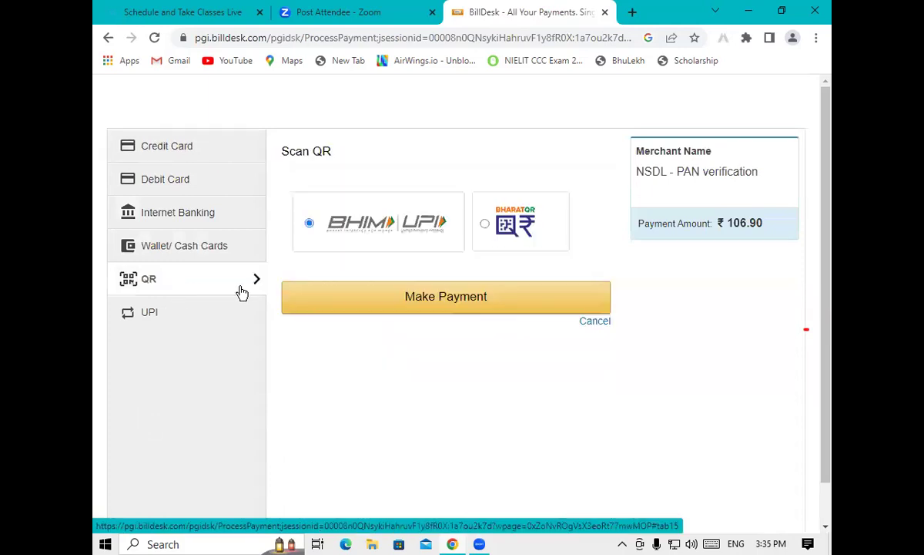
click(342, 295)
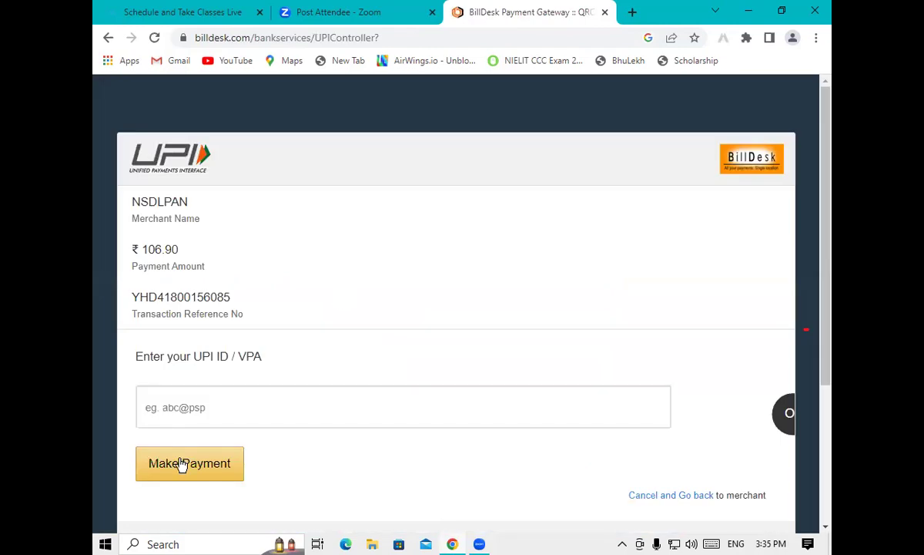
Enter the payer's UPI ID after the missing-VPA alert and submit the ₹106.90 payment request
click(179, 463)
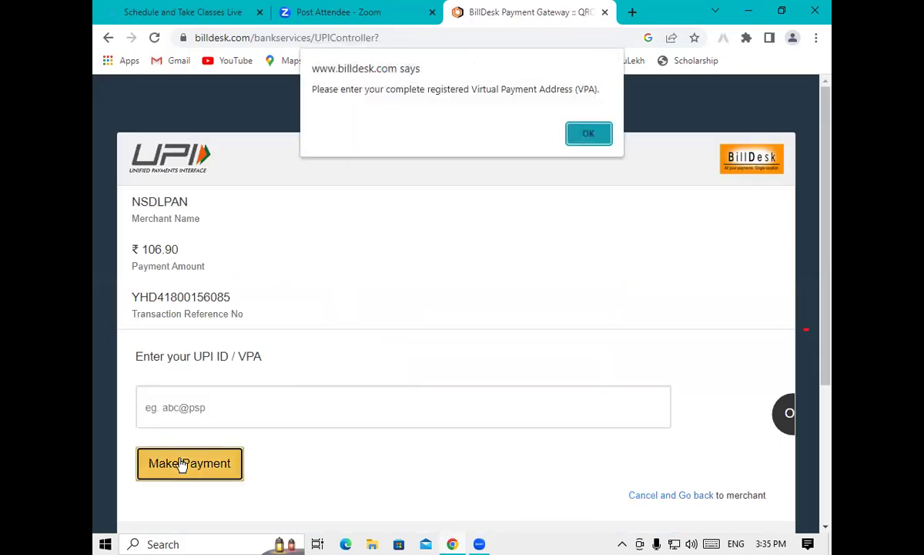
click(594, 139)
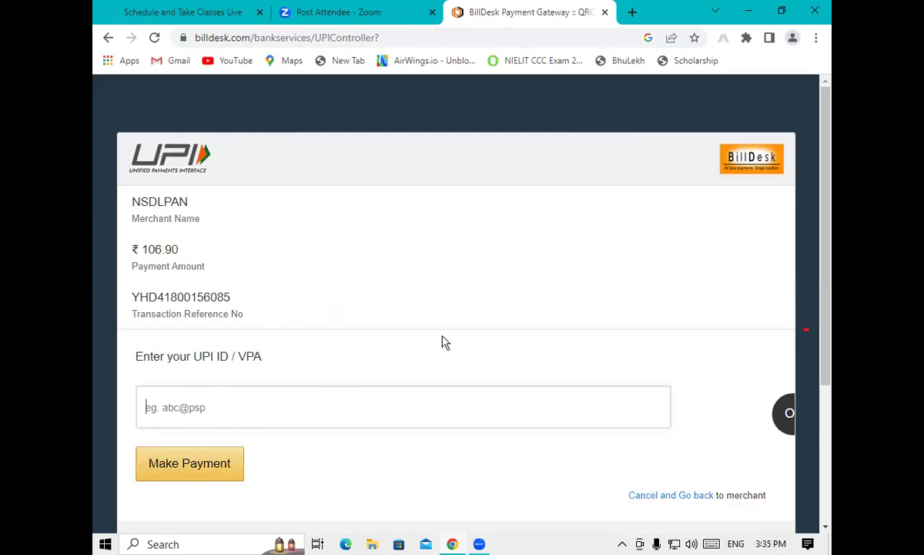
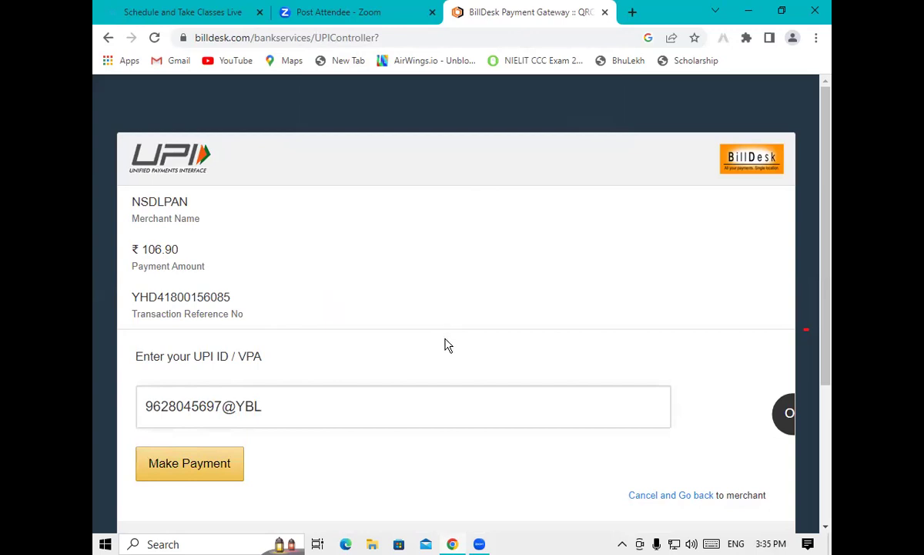
click(229, 460)
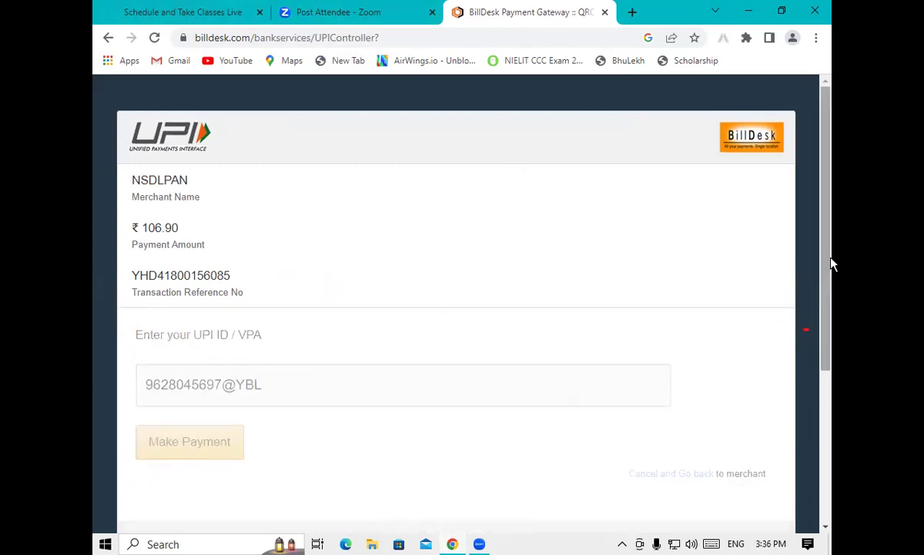
Check the live classes and Zoom tabs, then return to the BillDesk payment tab
drag(830, 266, 826, 266)
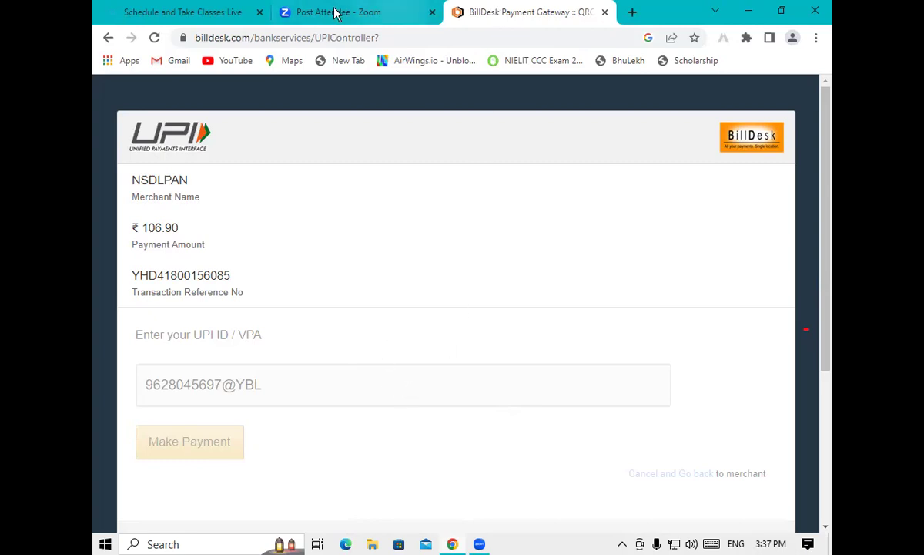
click(155, 11)
click(330, 18)
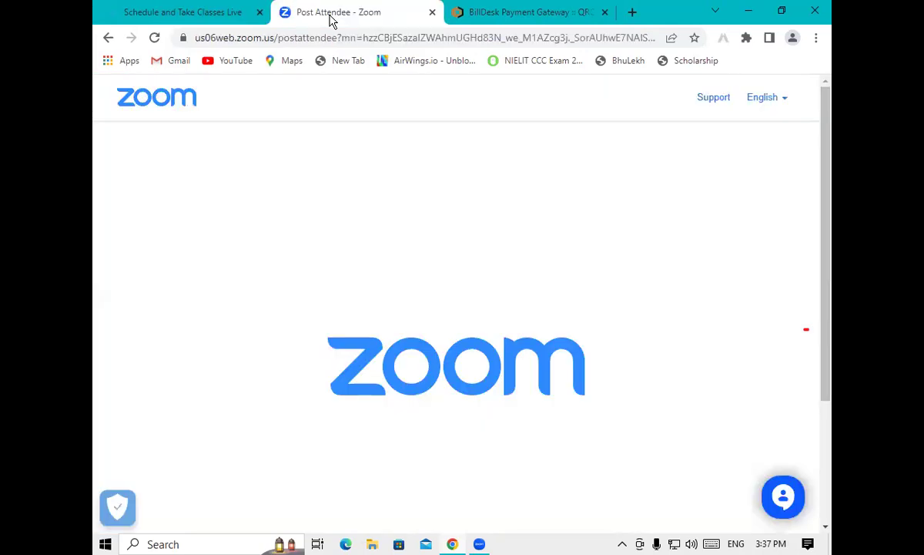
click(539, 13)
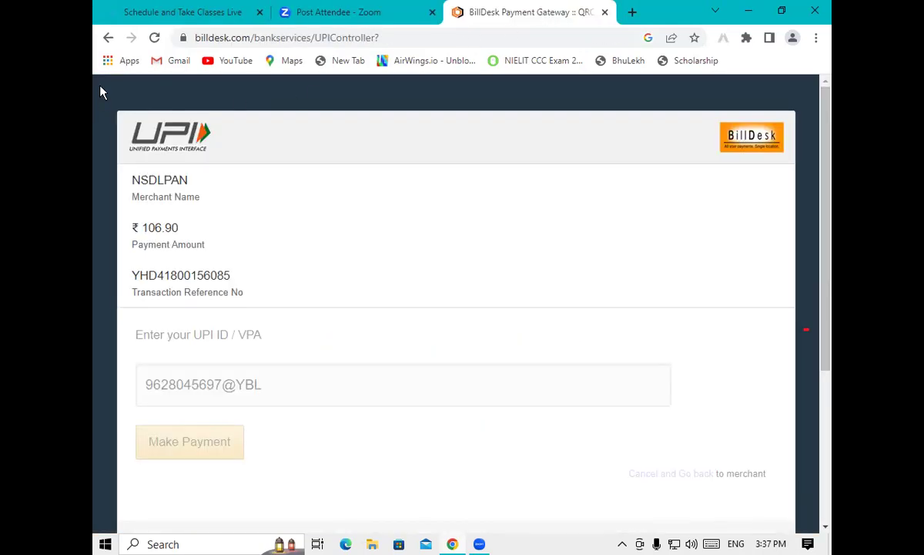
Search Google for 'NSDl' in a new tab and open the NSDL Online PAN application page
click(633, 13)
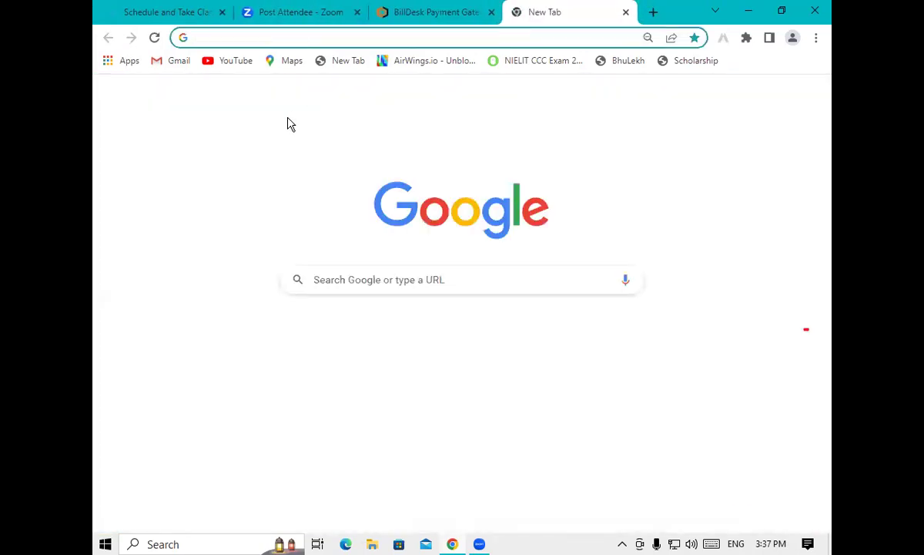
text(NSDl)
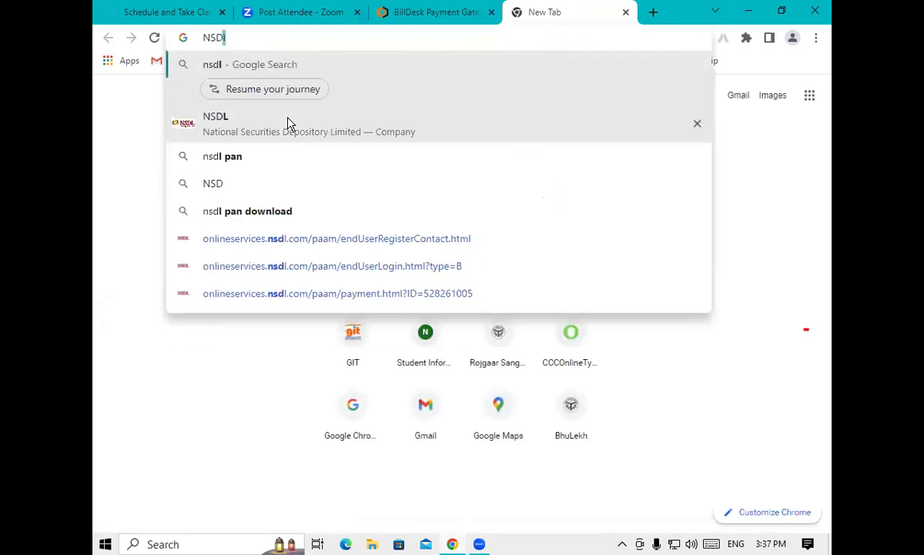
key(Return)
click(241, 414)
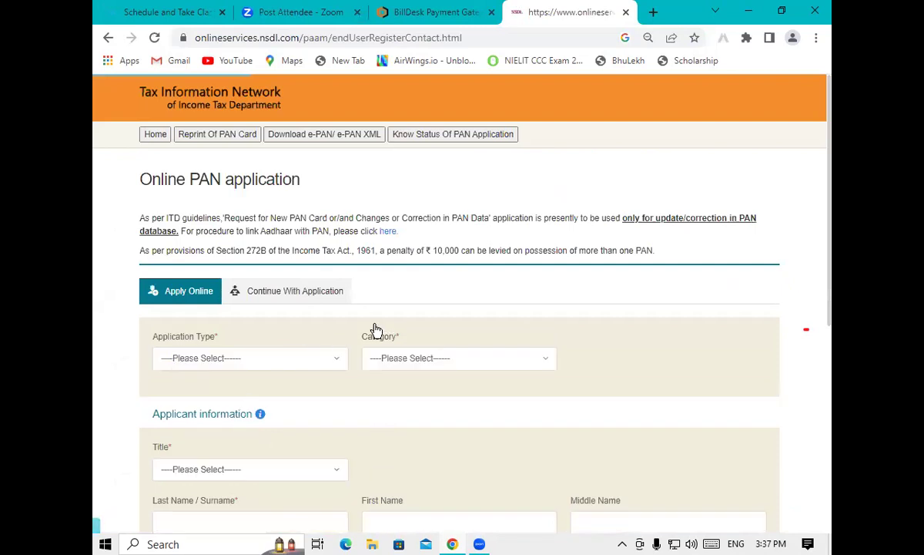
Choose 'Changes or Correction in existing PAN Data' as the application type, then switch to Continue With Application
click(250, 359)
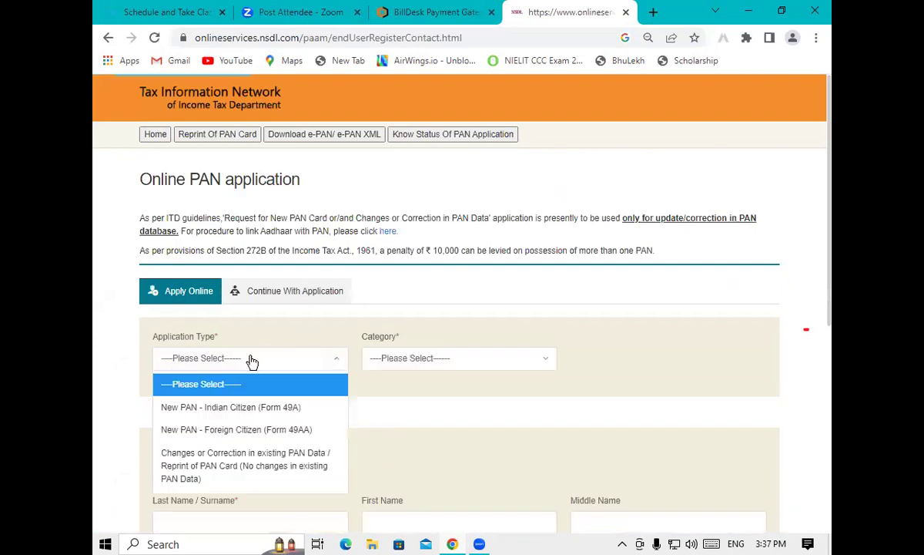
click(225, 465)
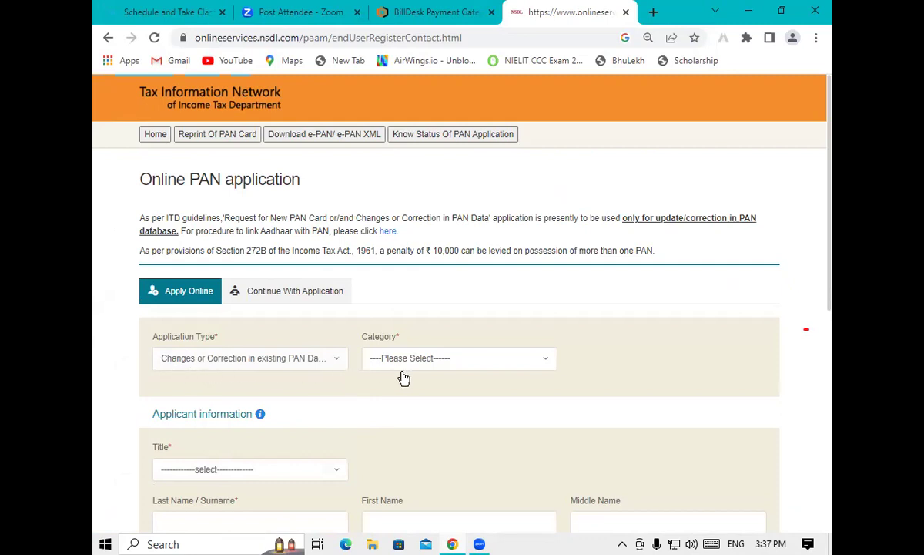
drag(832, 233, 832, 274)
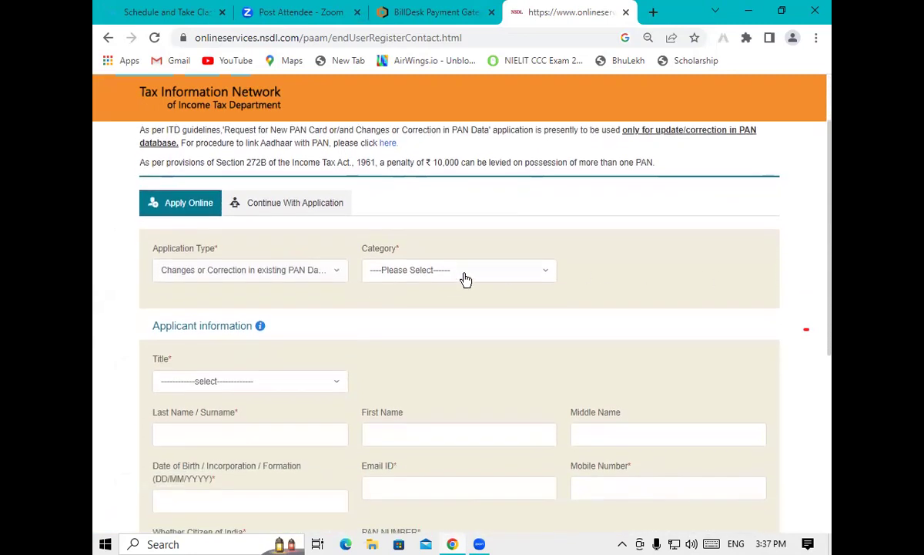
click(439, 273)
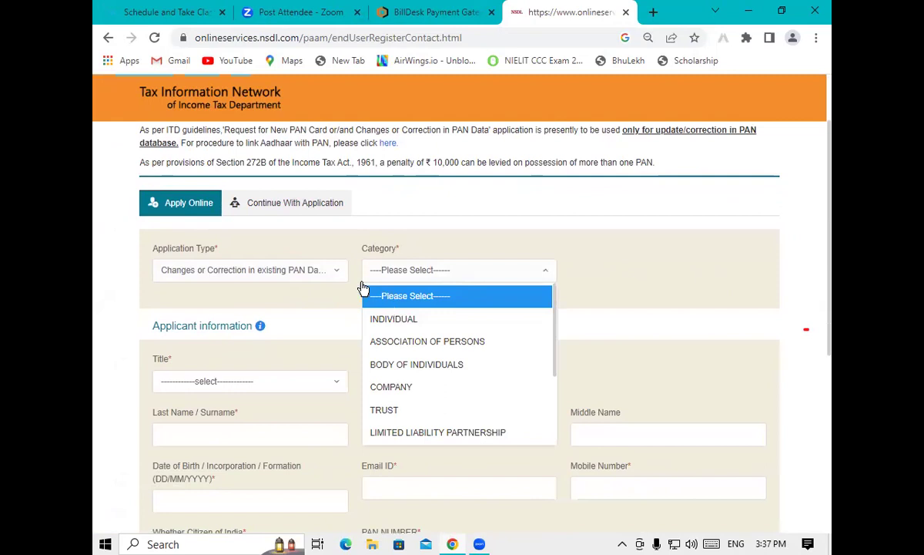
click(240, 216)
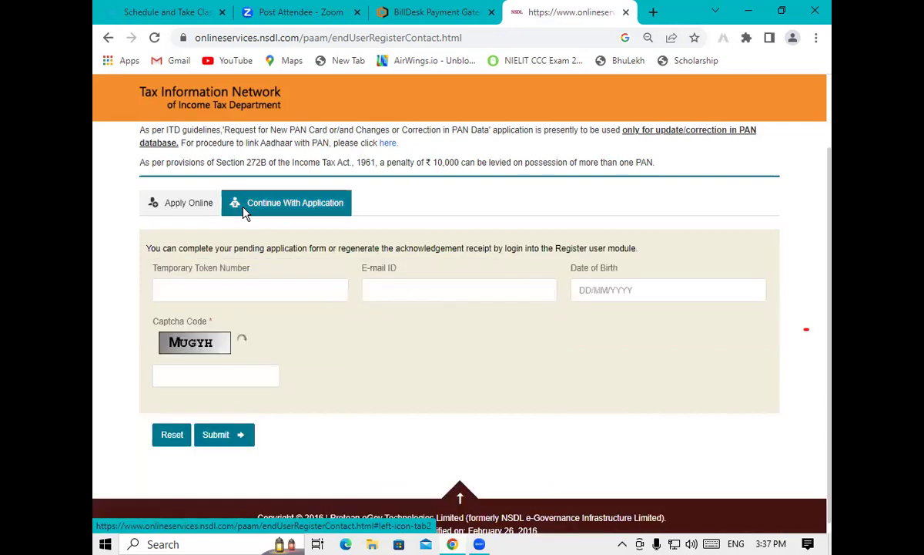
Paste the temporary token number into its field, then go back to the Apply Online form
click(208, 295)
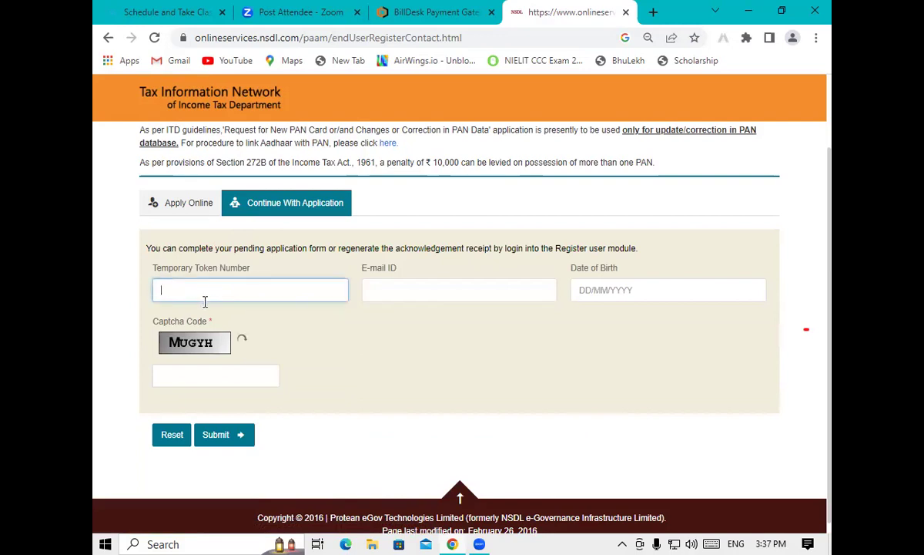
key(ctrl+v)
click(402, 286)
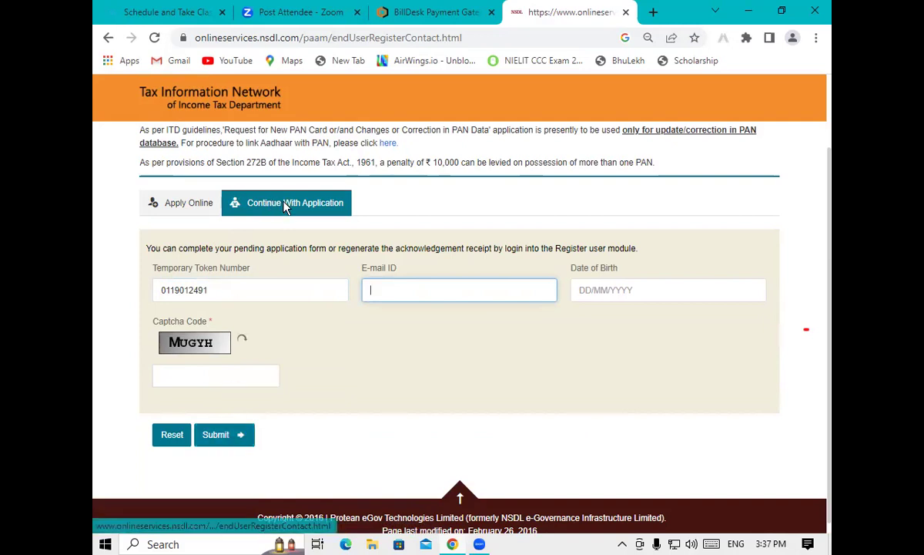
click(193, 205)
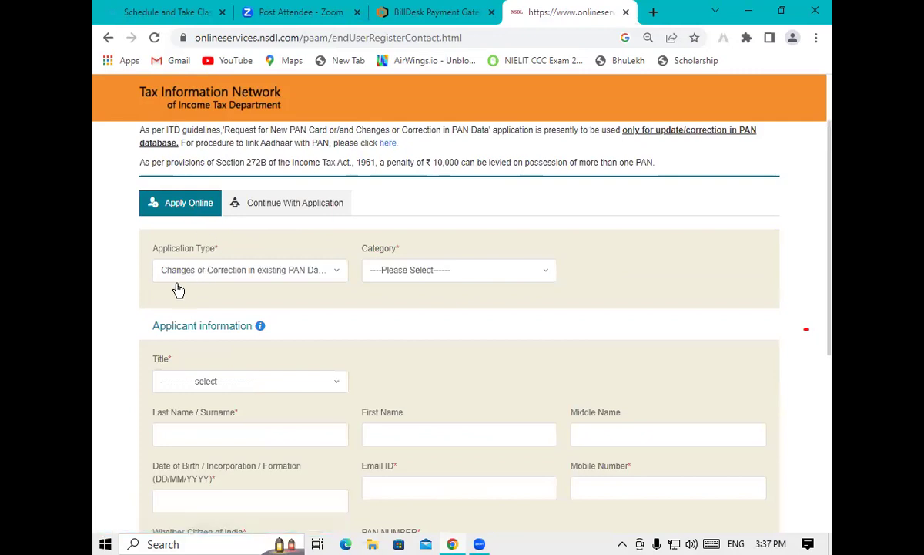
Set category INDIVIDUAL and title Shri, and enter the applicant's surname and first name
click(383, 270)
click(396, 319)
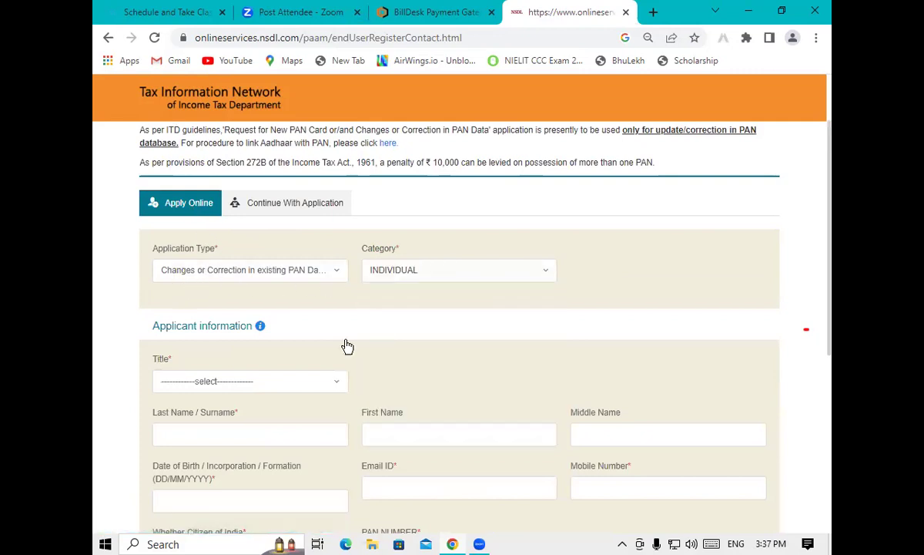
click(221, 382)
click(187, 429)
click(223, 436)
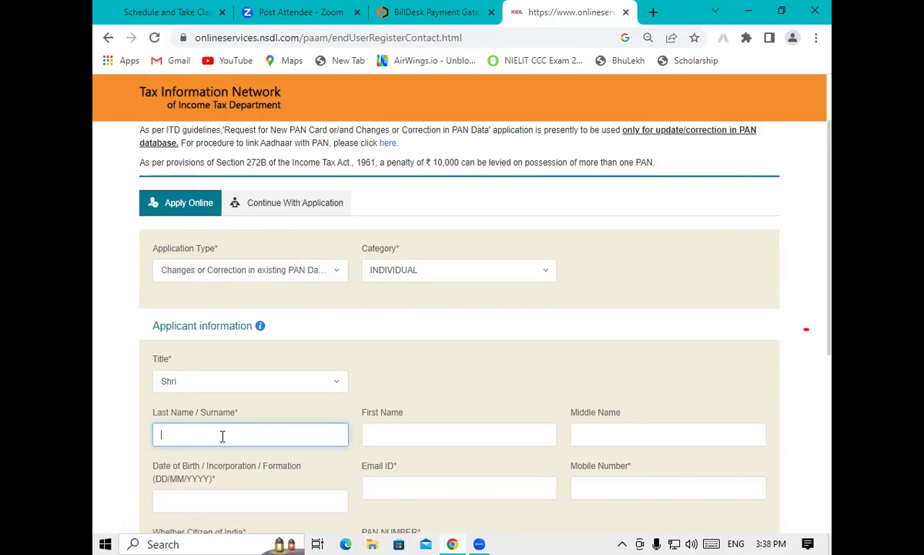
click(409, 436)
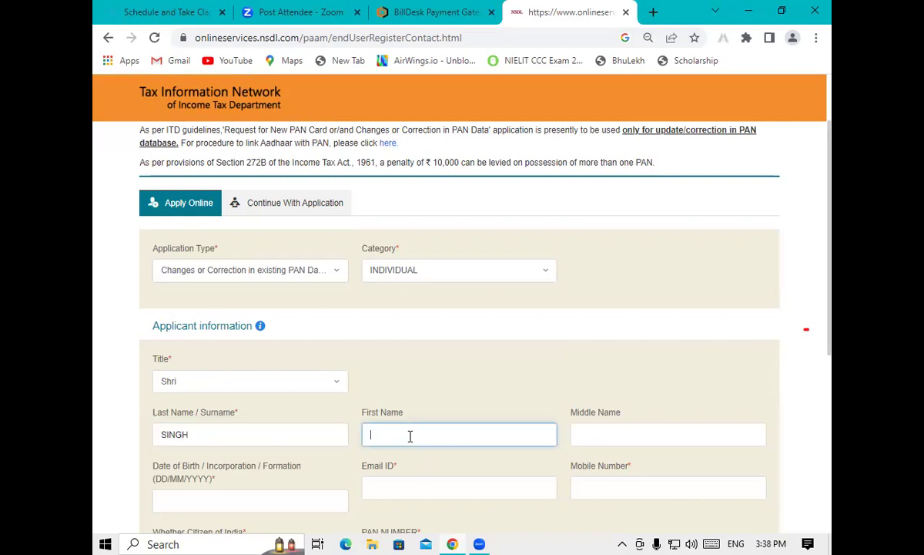
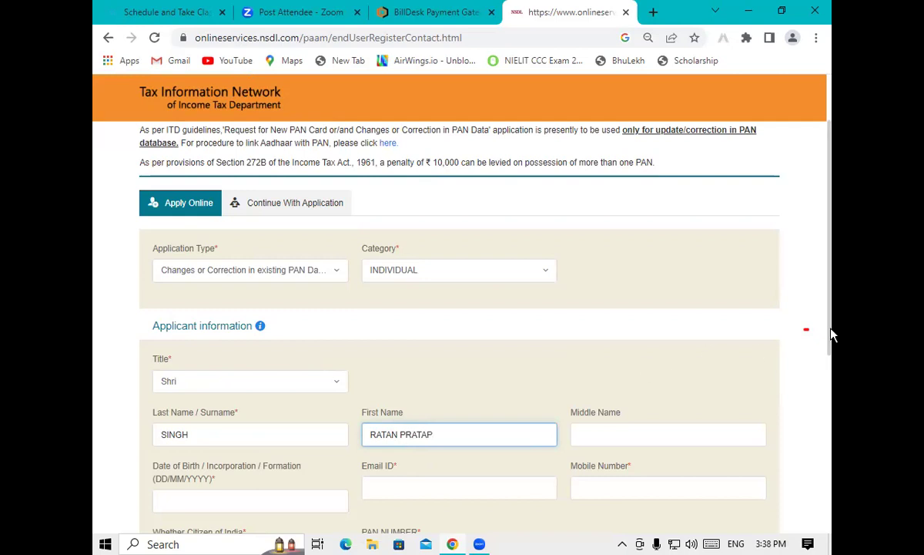
scroll(831, 316, down, 2)
Pick birth year 2002 and month August in the date-of-birth calendar
click(234, 327)
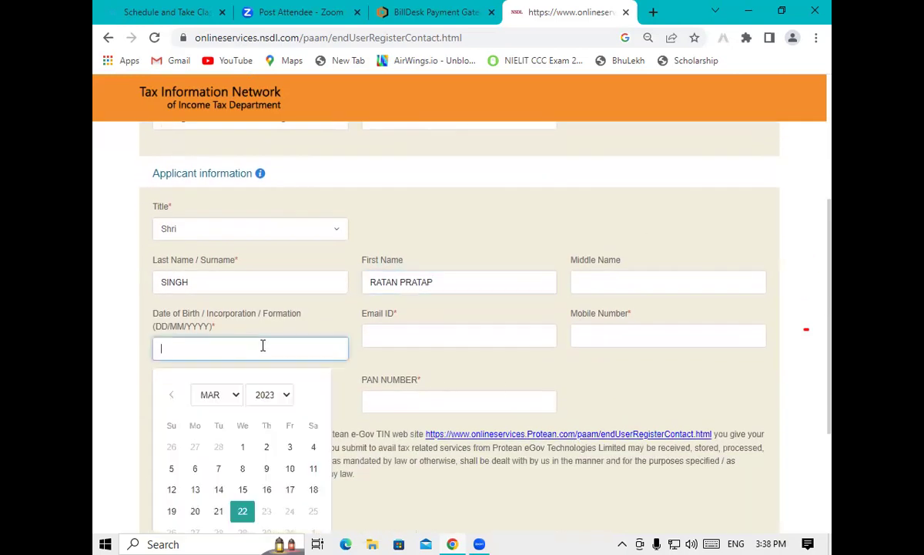
click(259, 404)
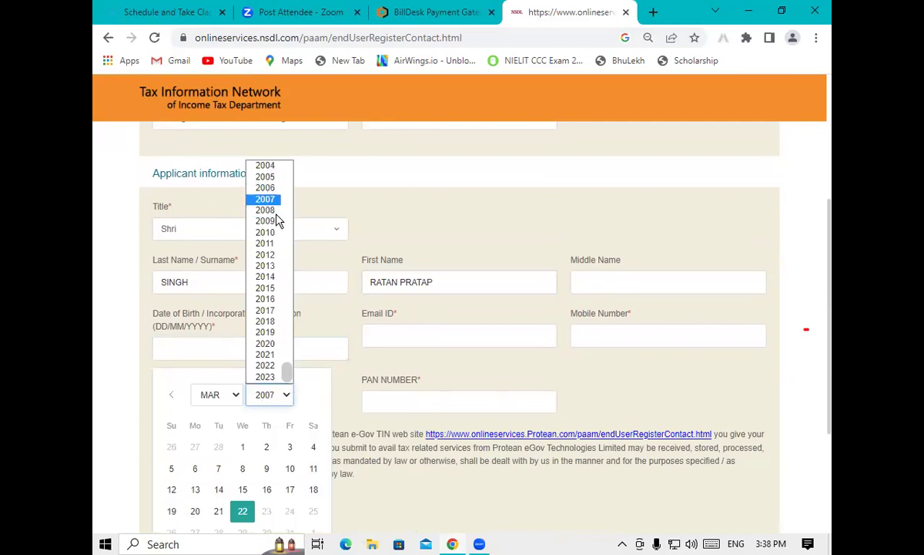
scroll(251, 171, up, 2)
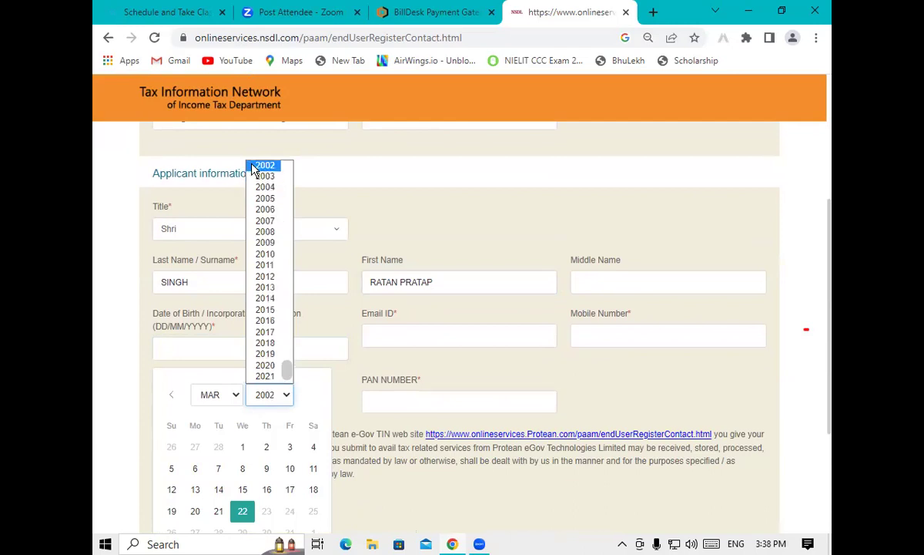
click(262, 165)
click(216, 396)
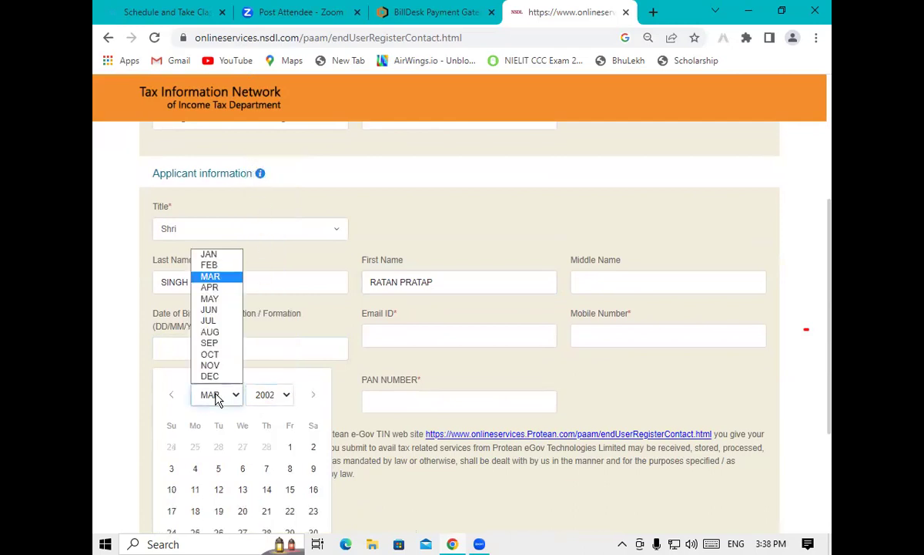
click(210, 332)
click(779, 270)
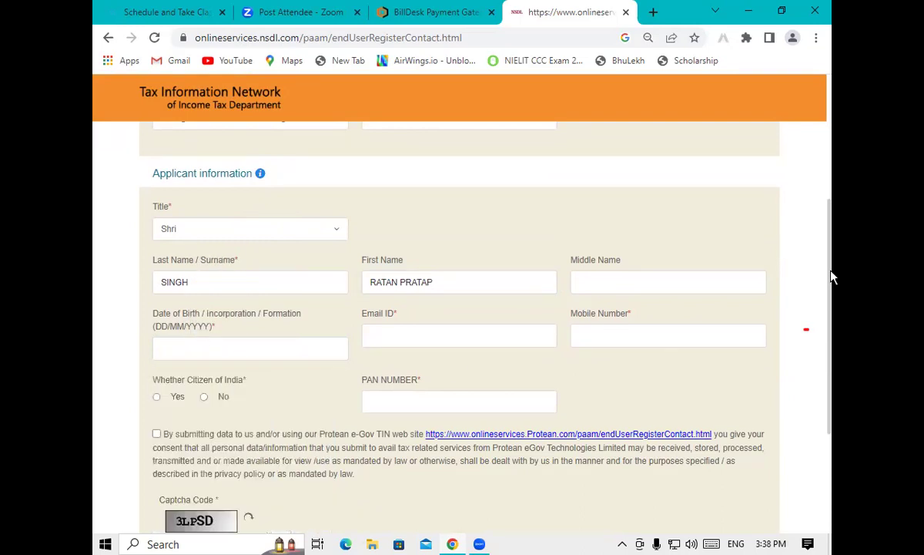
scroll(778, 285, down, 2)
Reselect 2002 and August, then pick the 8th so the date of birth reads 08/08/2002
click(243, 242)
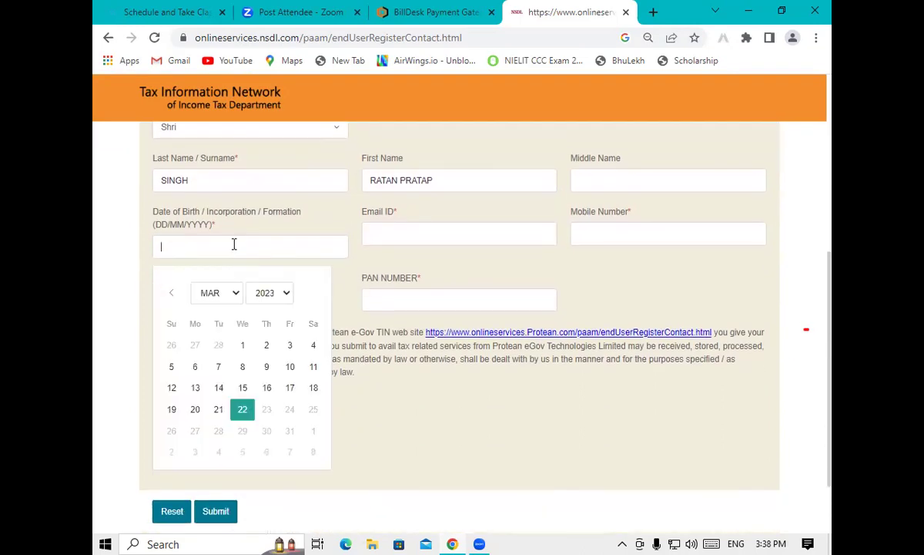
click(259, 289)
scroll(271, 320, up, 1)
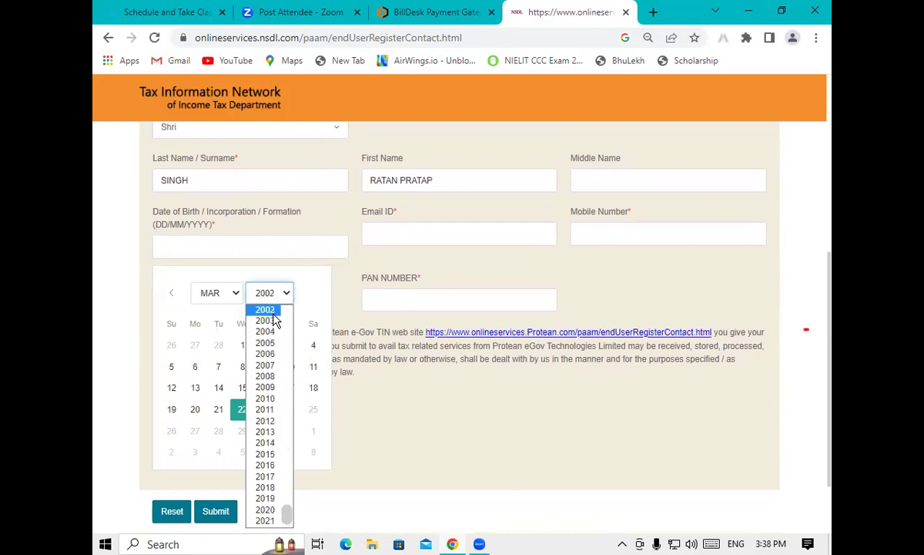
click(254, 310)
click(216, 293)
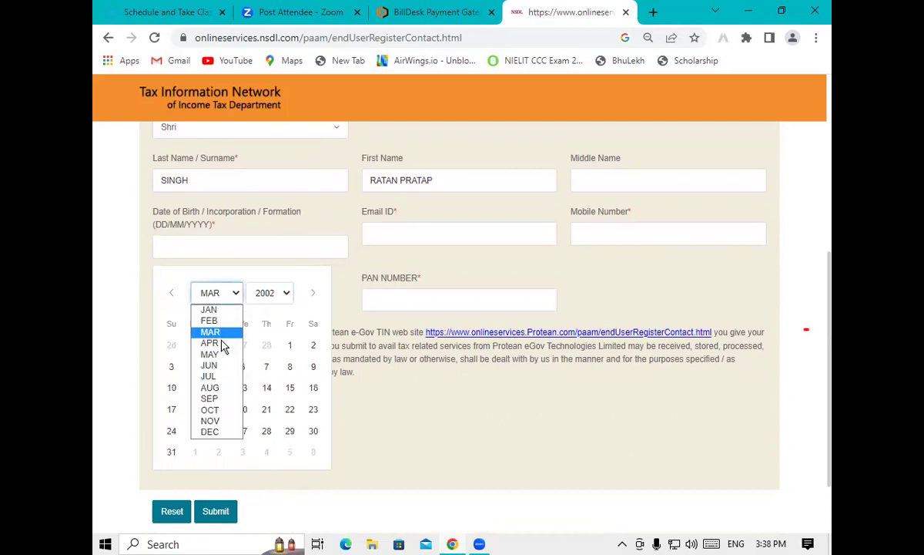
click(210, 387)
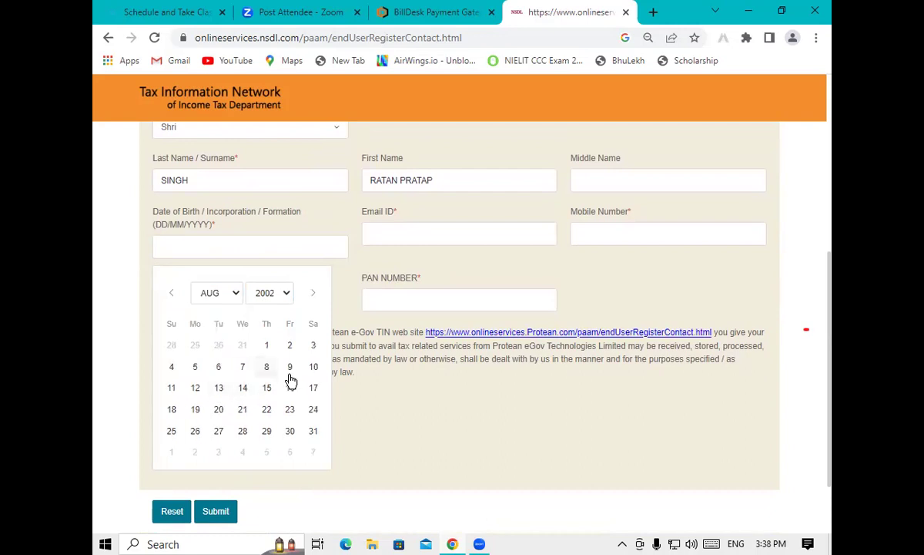
click(267, 367)
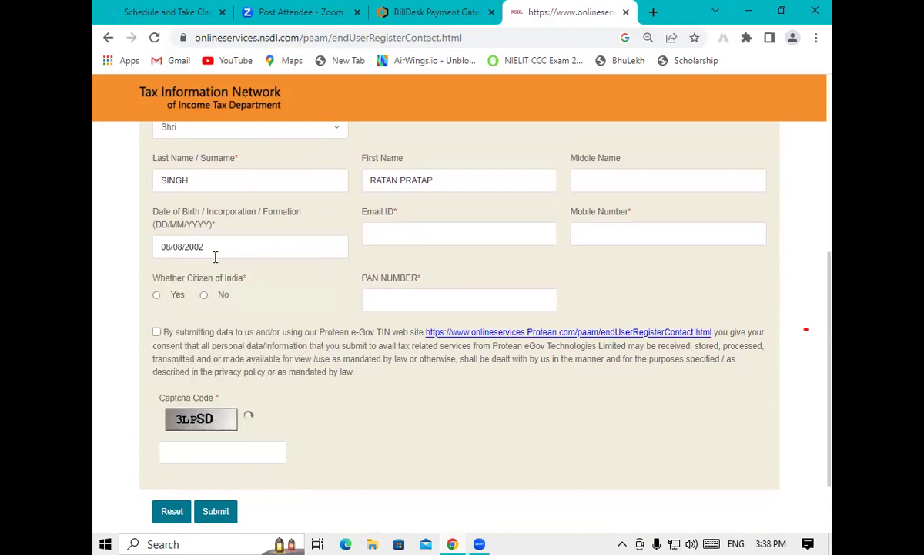
click(382, 234)
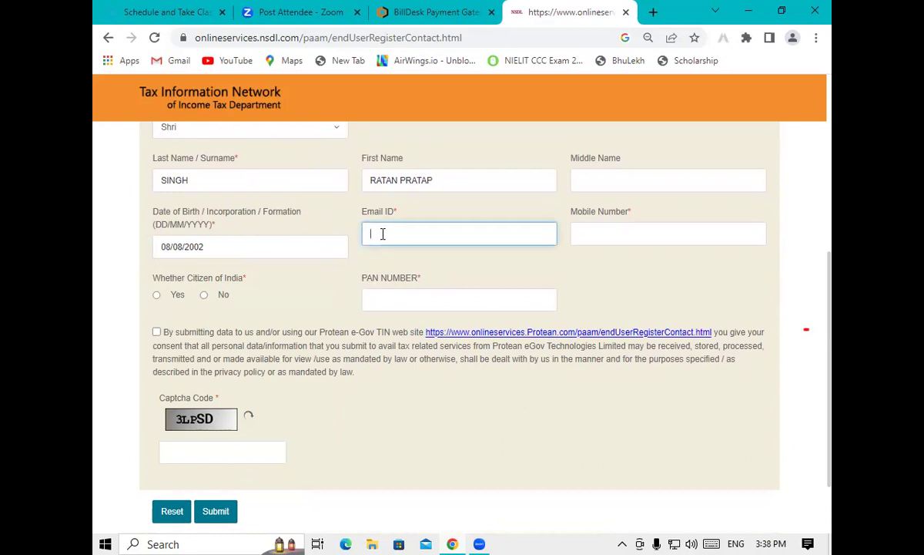
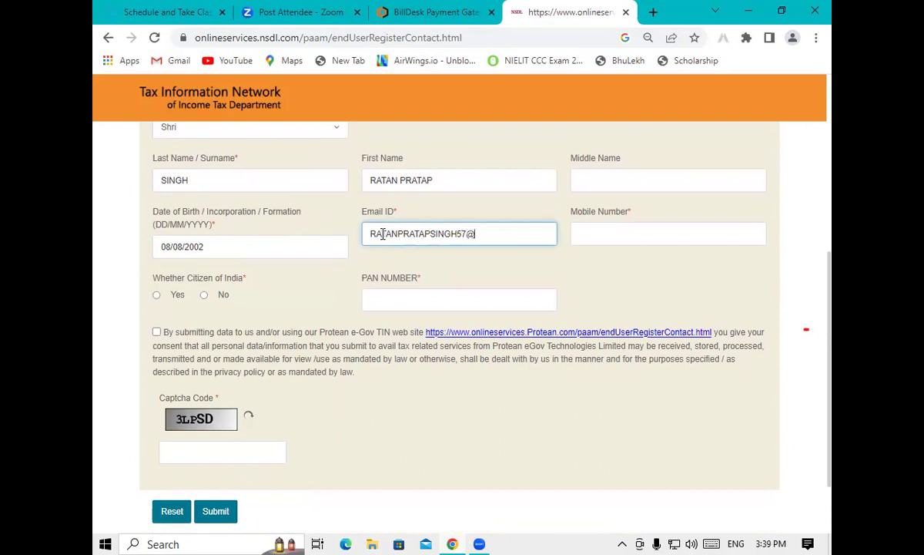
Enter the applicant's mobile number and mark them as a citizen of India
click(619, 235)
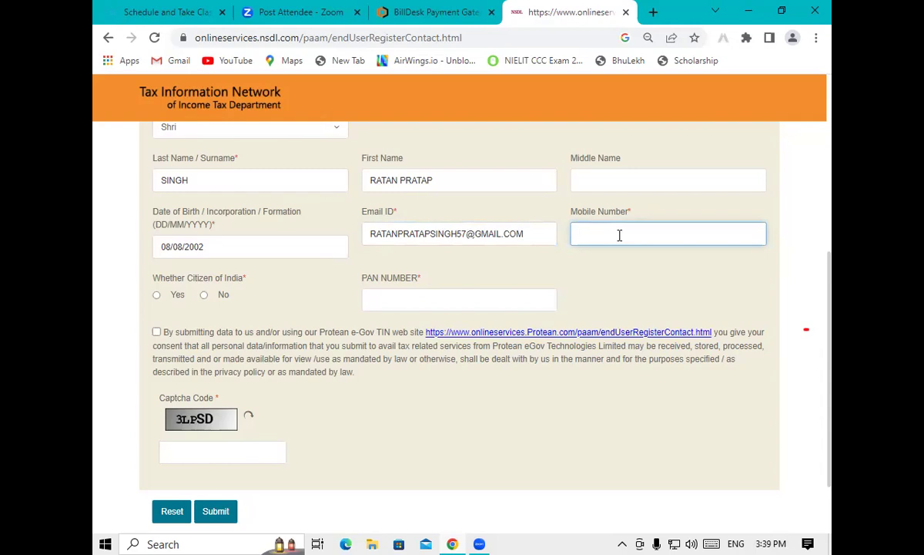
click(157, 294)
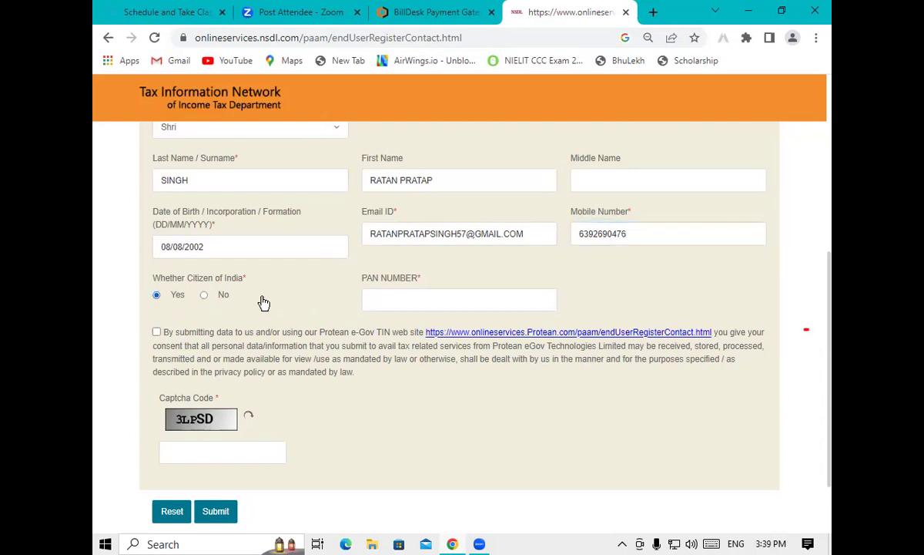
Enter the PAN number, accept the consent statement, fill in the captcha and submit the form
click(396, 295)
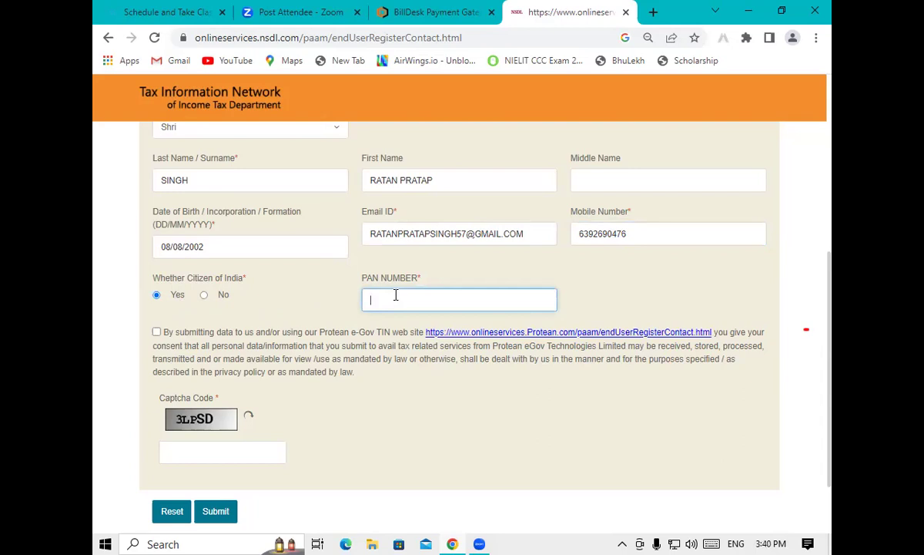
click(156, 332)
click(194, 452)
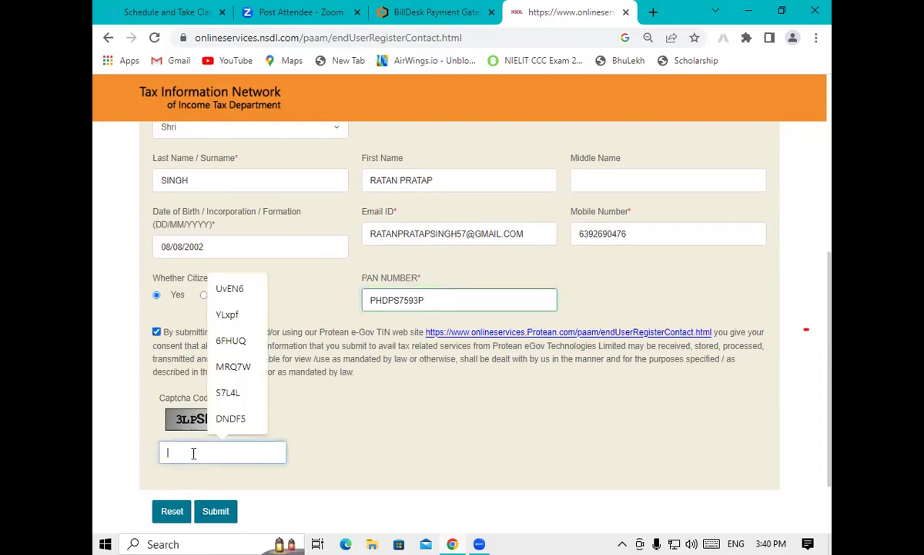
text(3LP)
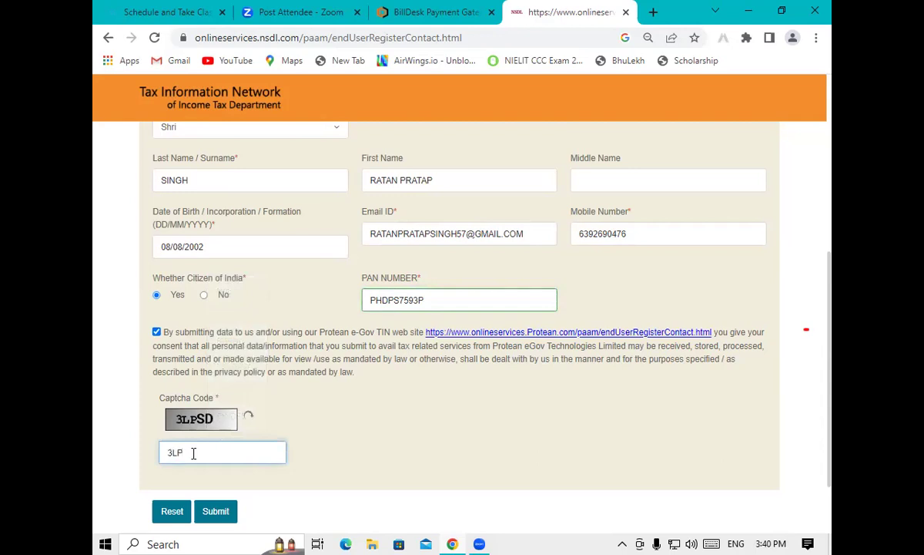
text(SD)
click(247, 527)
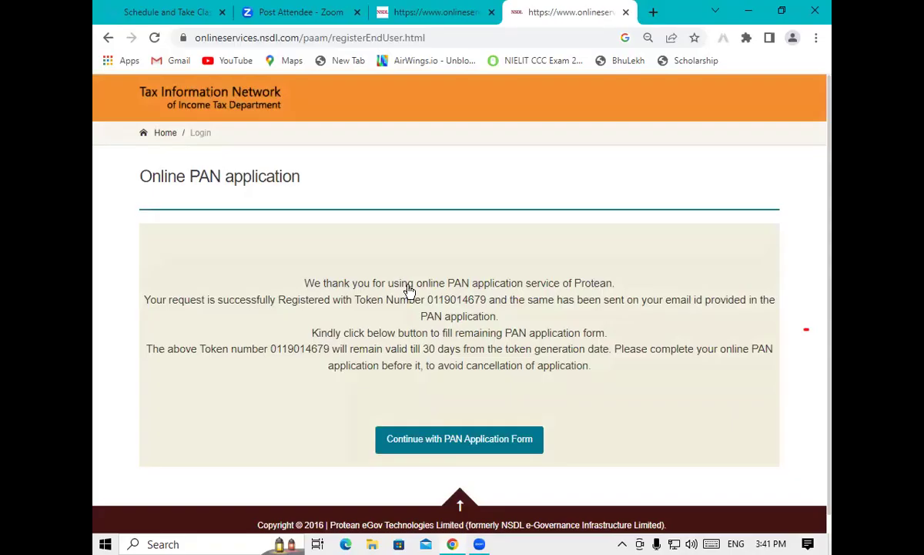
Copy the registration token number and continue to the full PAN application form
drag(428, 302, 485, 306)
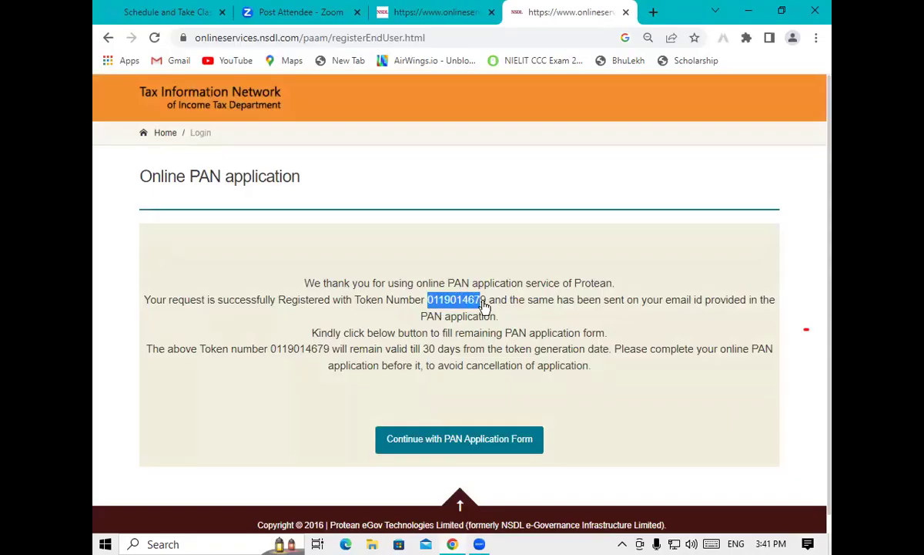
right_click(482, 304)
click(500, 313)
click(468, 441)
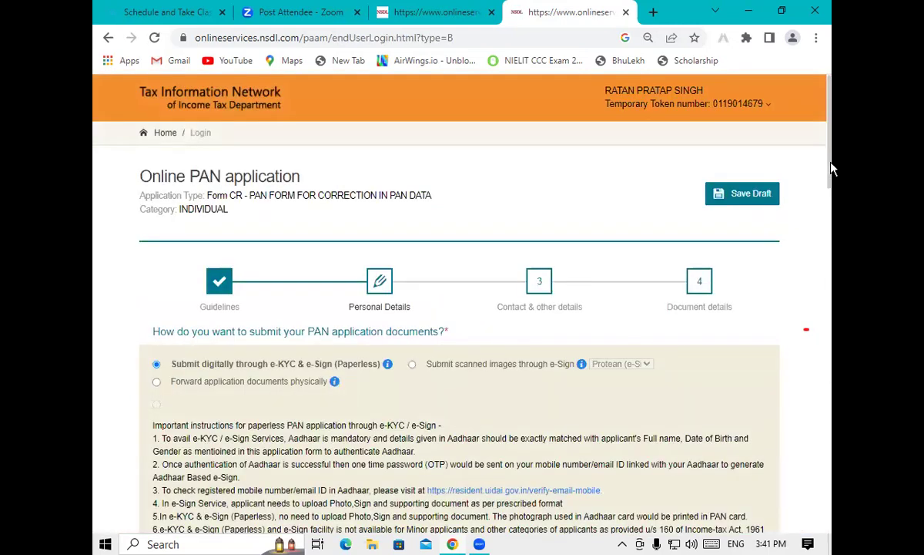
Enter the Aadhaar's last four digits, agree to print the Aadhaar photo, and set gender to Male
drag(832, 171, 832, 291)
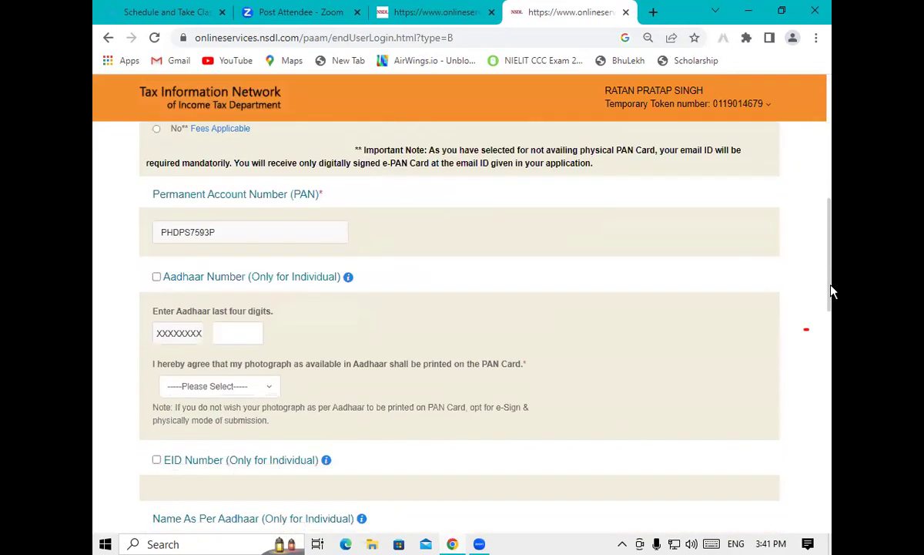
click(239, 333)
click(204, 386)
click(201, 438)
drag(832, 246, 832, 389)
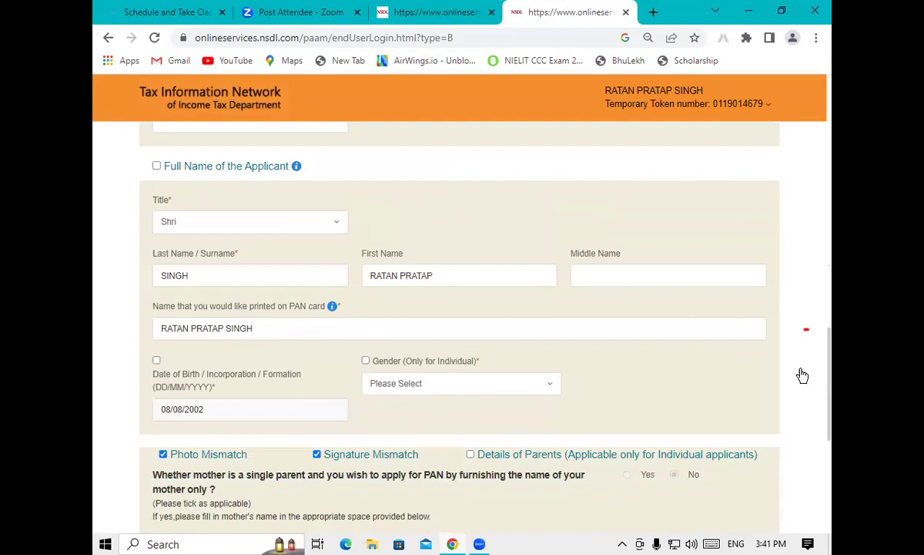
click(514, 380)
click(429, 433)
drag(832, 357, 823, 429)
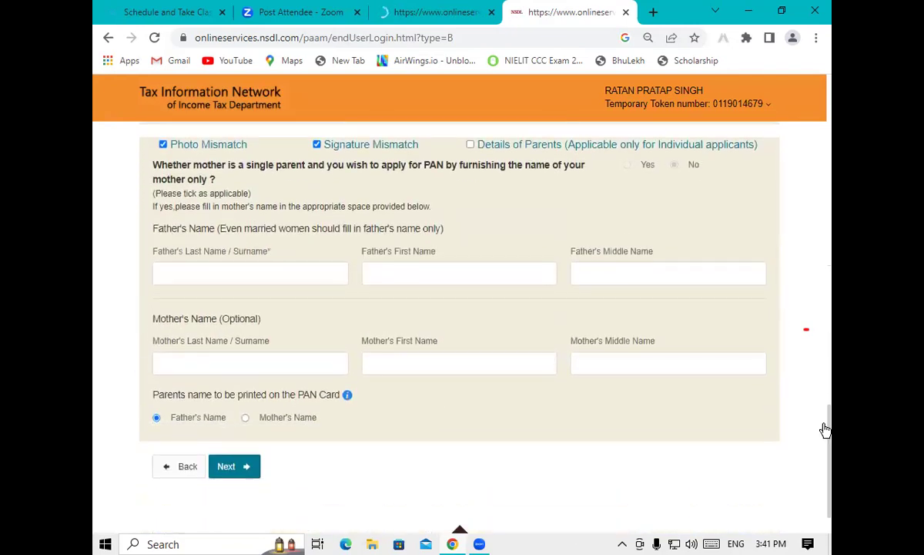
Enter the father's surname and first name, then advance to Contact & other details
click(273, 273)
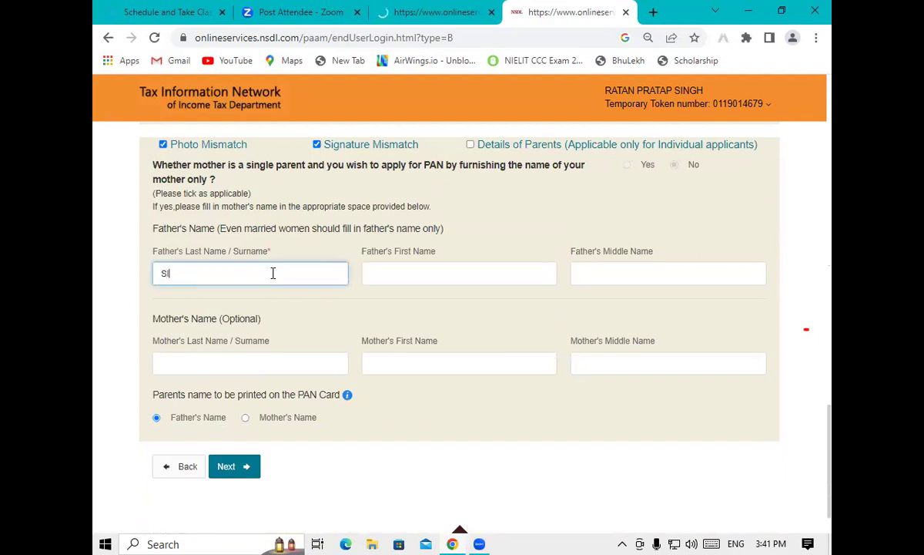
click(421, 281)
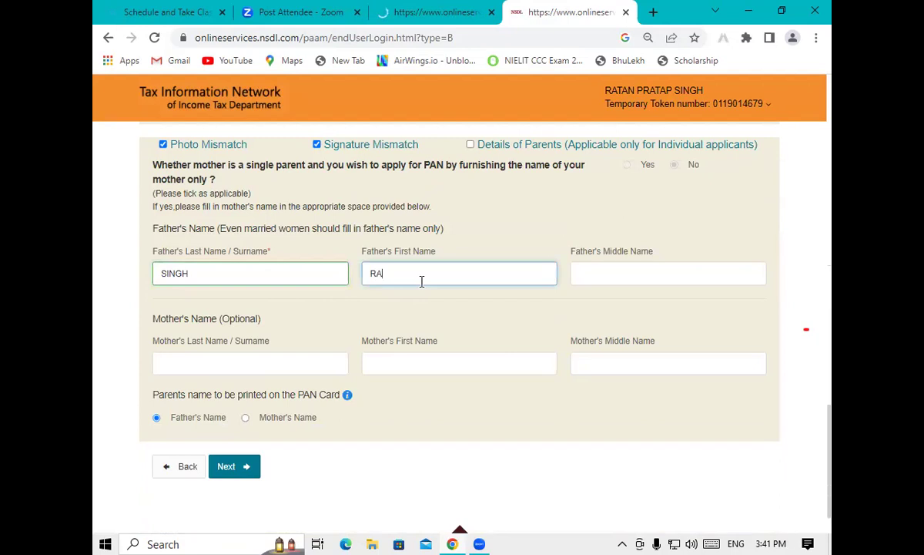
click(231, 467)
Set the ISD country code to INDIA (91) and proceed to Document details
drag(832, 245, 818, 435)
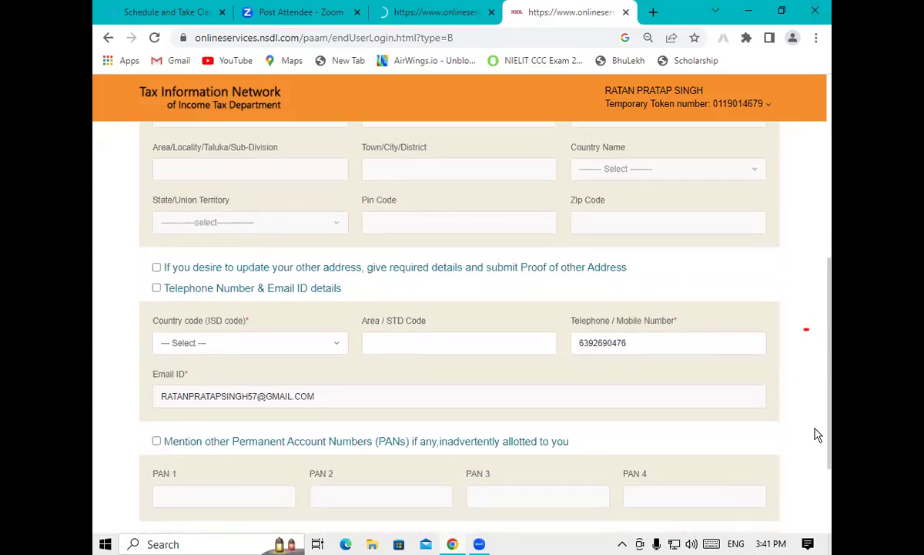
click(279, 345)
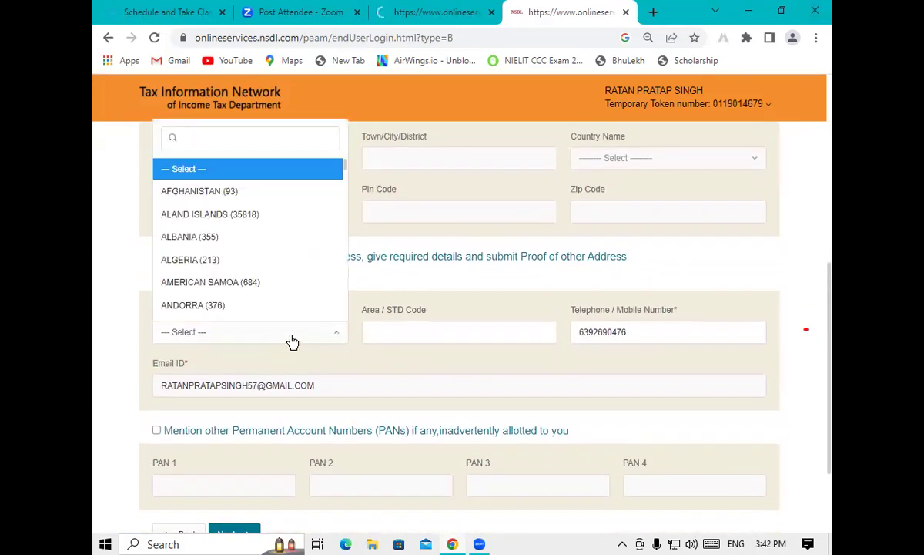
text(91)
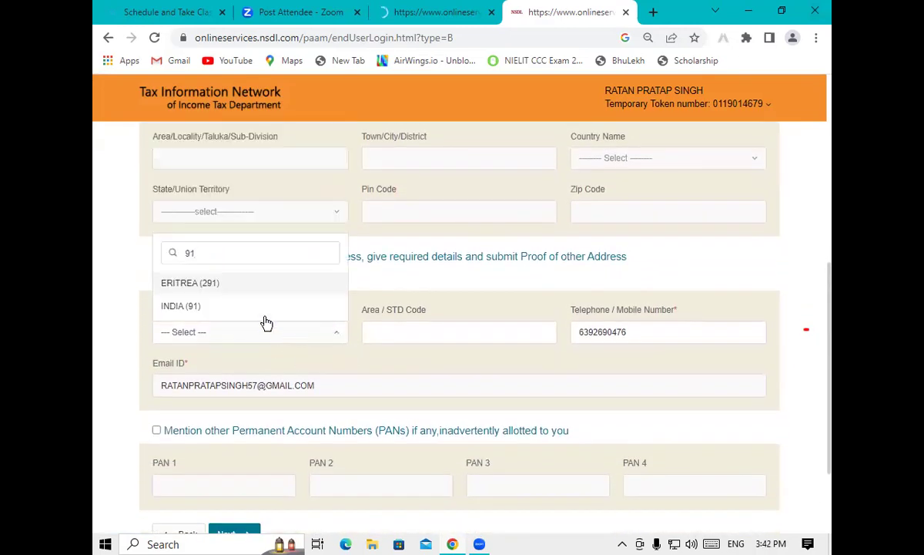
click(237, 307)
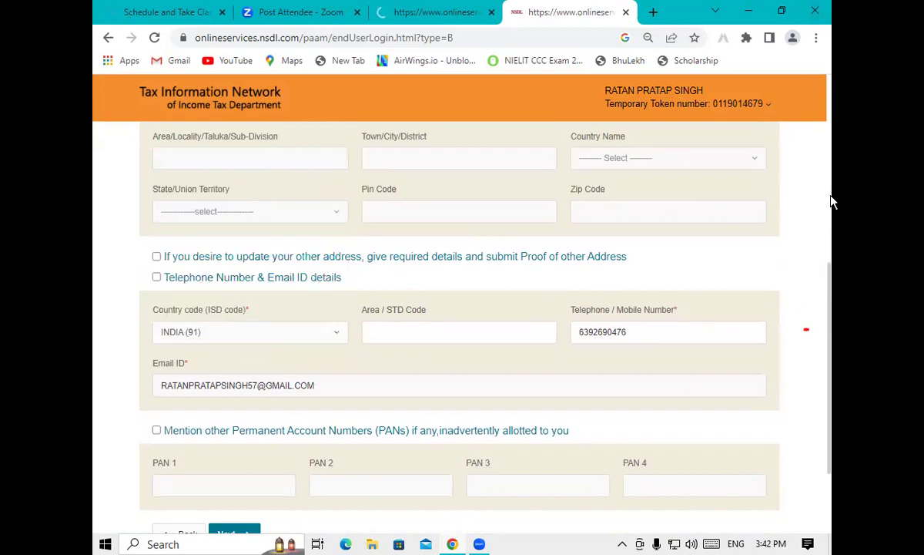
drag(832, 325, 832, 404)
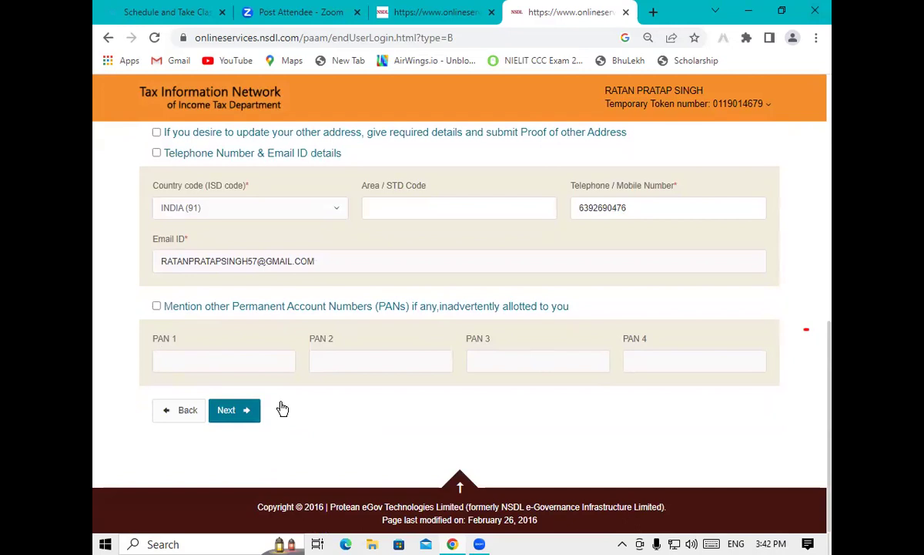
click(240, 410)
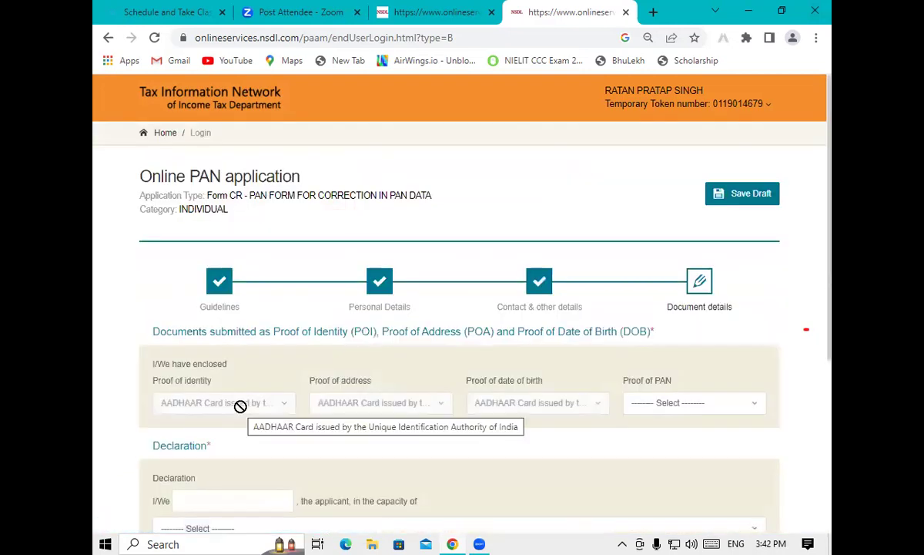
Declare the capacity as Himself/Herself and enter PADRAUNA as the place of declaration
scroll(815, 322, down, 3)
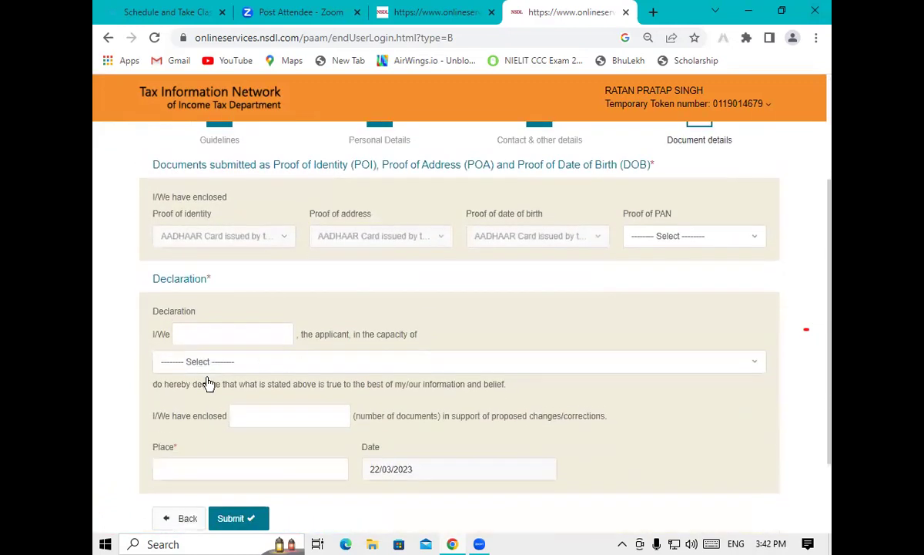
click(205, 369)
click(188, 412)
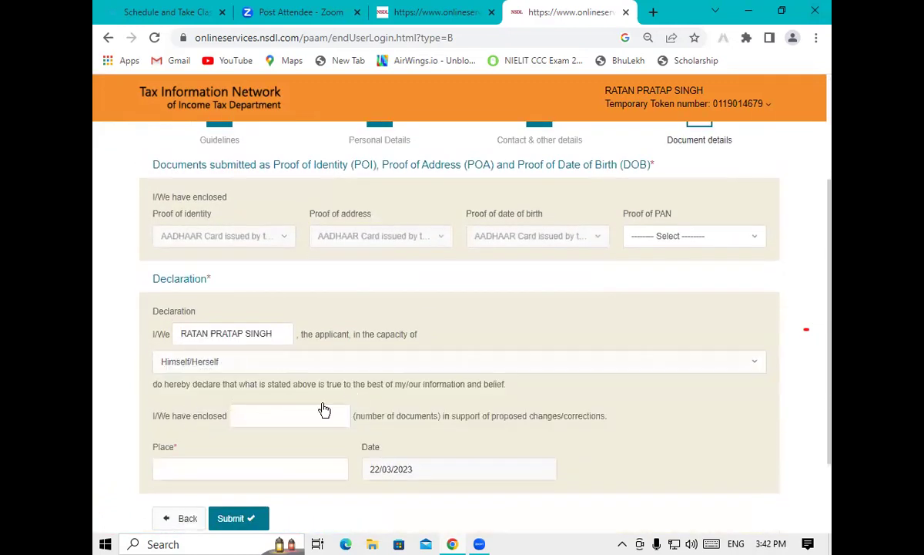
click(202, 462)
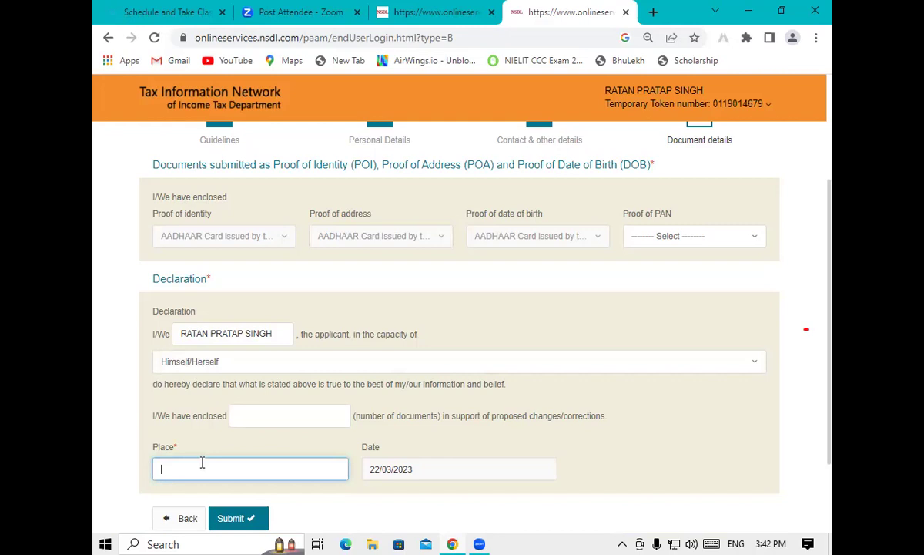
text(PADRAUNA)
Submit the application, which raises an alert to fill all mandatory red-highlighted fields
drag(830, 286, 831, 340)
click(274, 324)
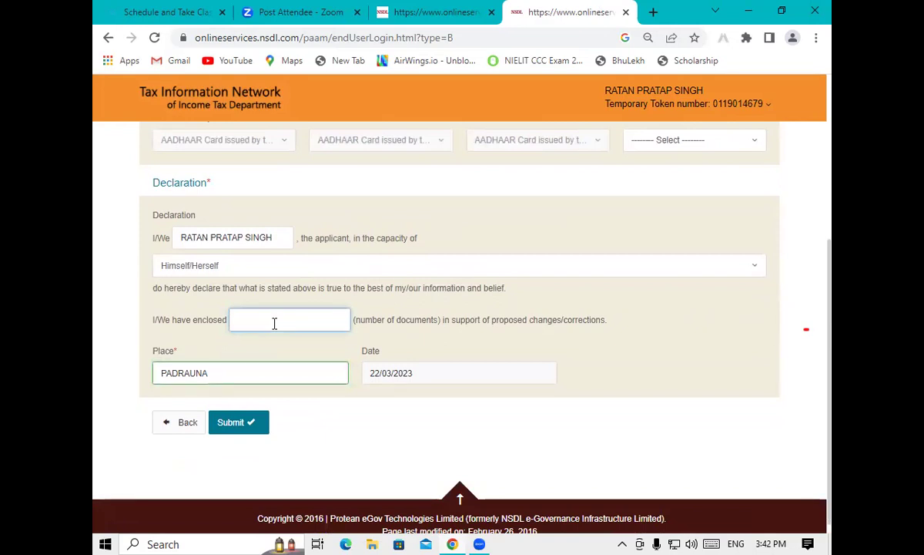
click(253, 422)
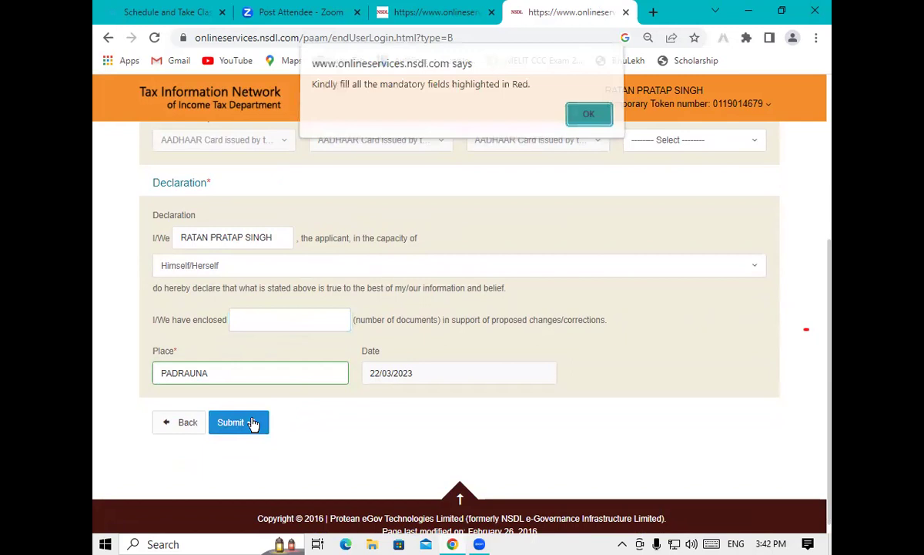
Dismiss the mandatory-fields warning and enter 1 as the number of enclosed documents
click(590, 118)
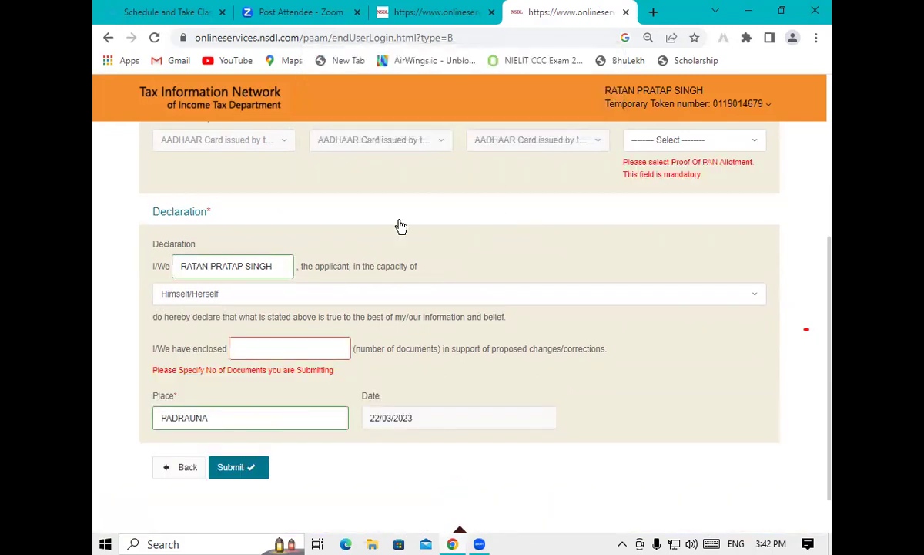
click(257, 344)
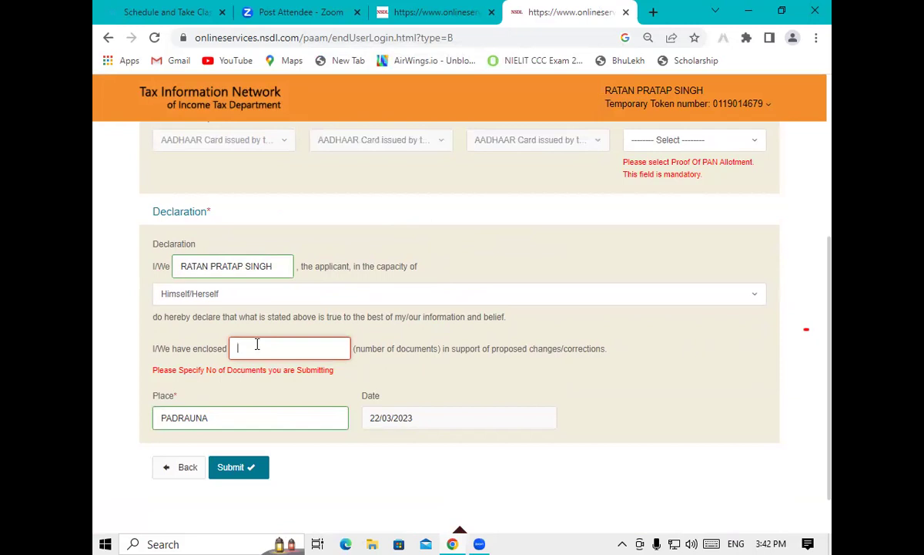
text(1)
key(BackSpace)
text(1)
Resubmit the form, dismiss the repeated warning, and return to the flagged Proof of PAN field
click(237, 468)
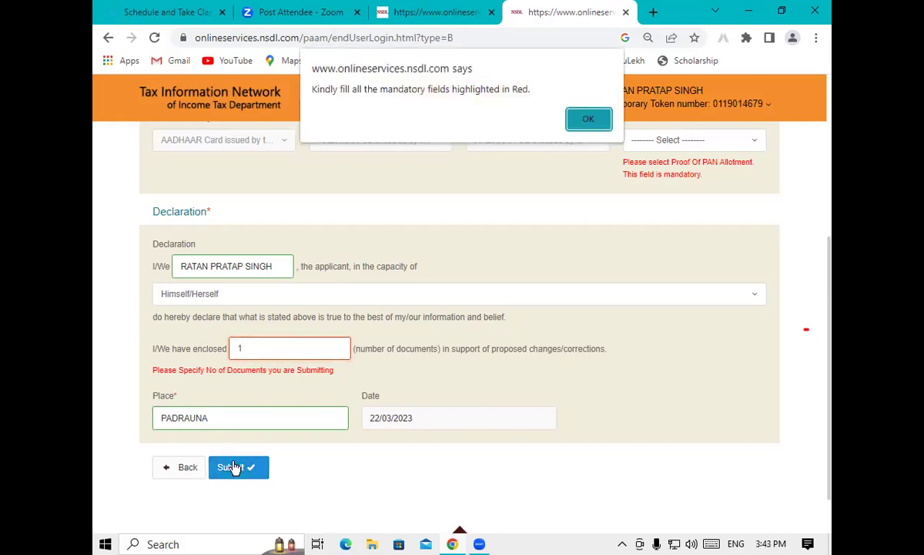
click(590, 118)
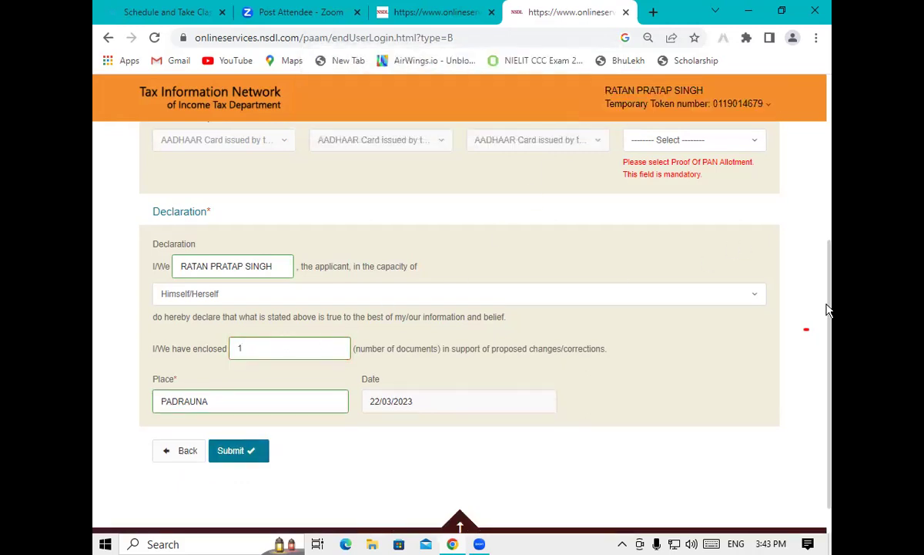
scroll(830, 244, up, 2)
scroll(831, 239, up, 1)
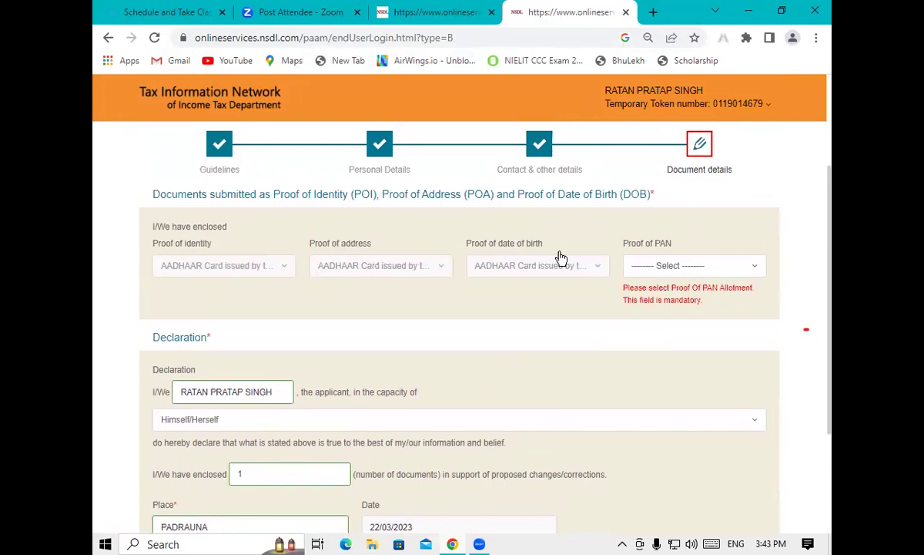
Set Proof of PAN to No Document
click(658, 268)
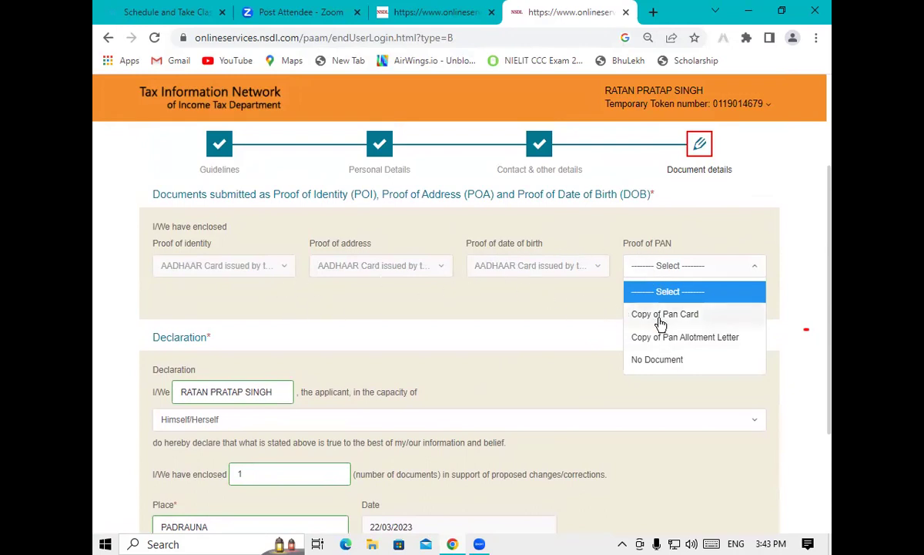
click(670, 359)
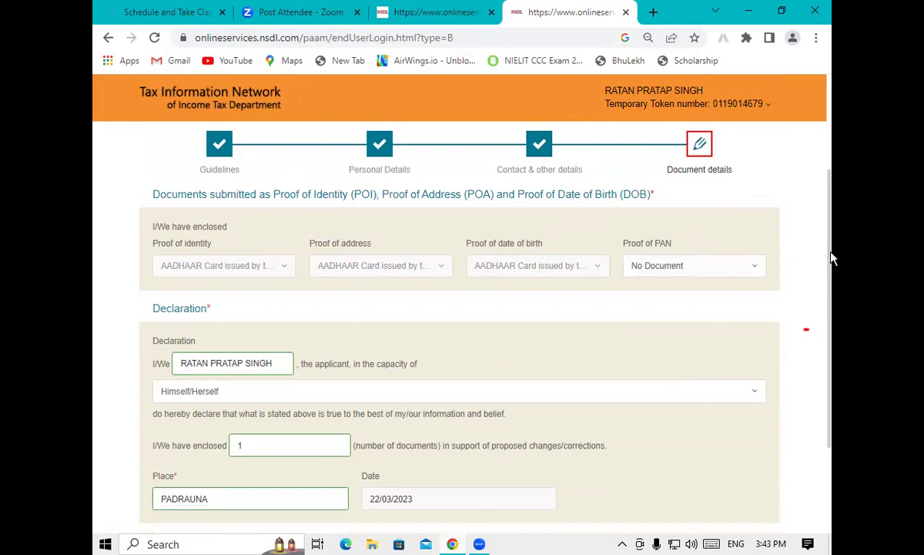
scroll(753, 333, down, 2)
Re-enter 1 as the number of enclosed documents and submit the form again
click(252, 341)
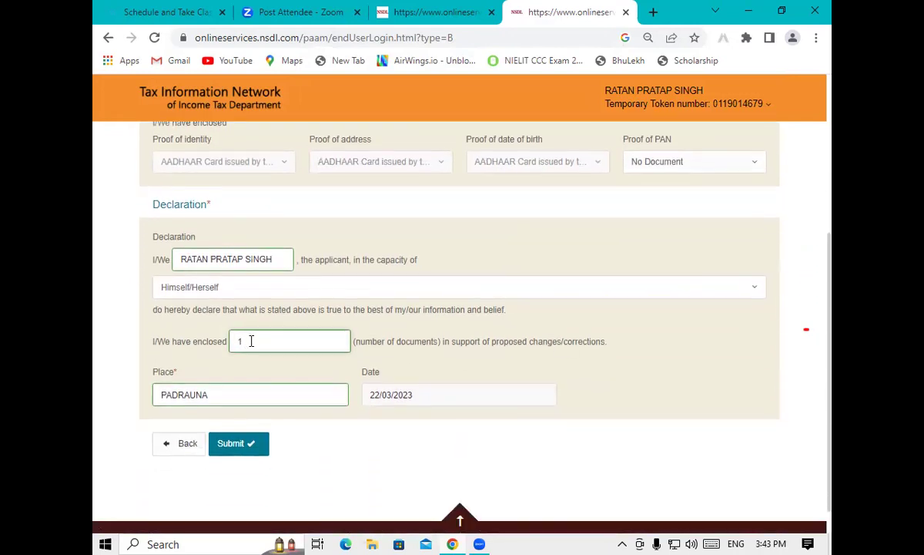
key(BackSpace)
click(233, 444)
click(590, 121)
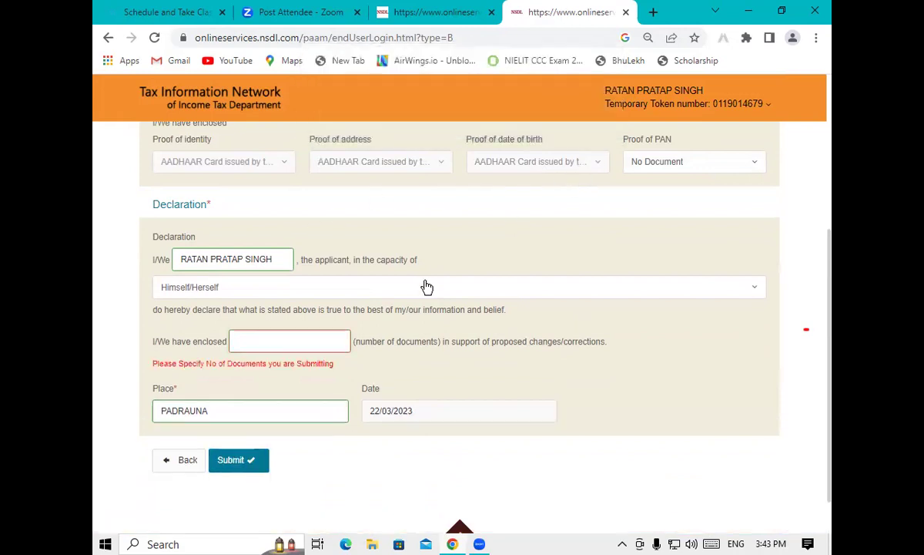
click(269, 332)
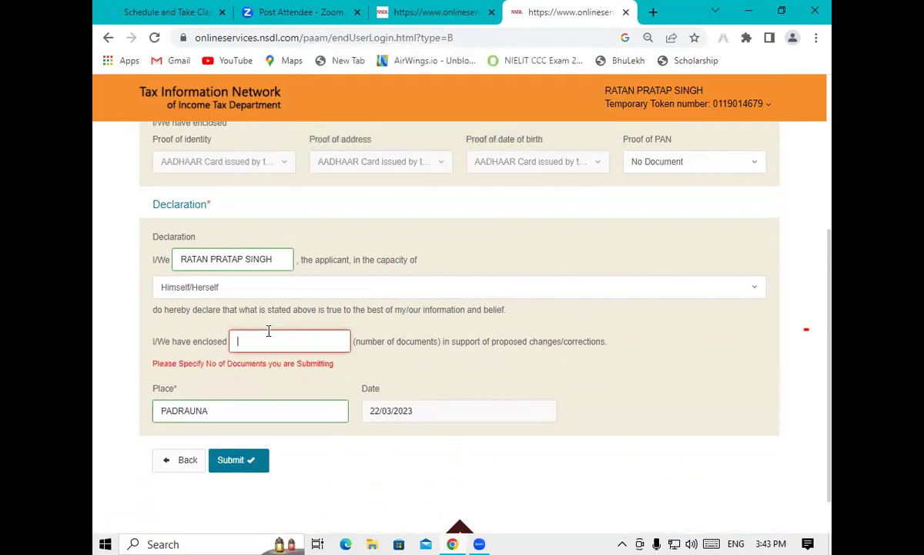
text(P)
key(BackSpace)
text(1)
click(241, 461)
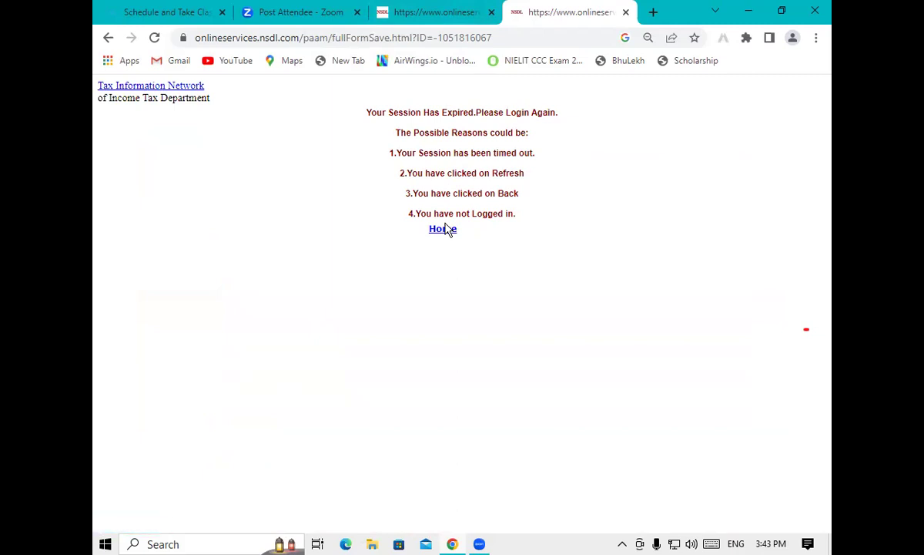
Follow the Home link from the session-expired page, reaching a 'Something went wrong...' error page
click(444, 231)
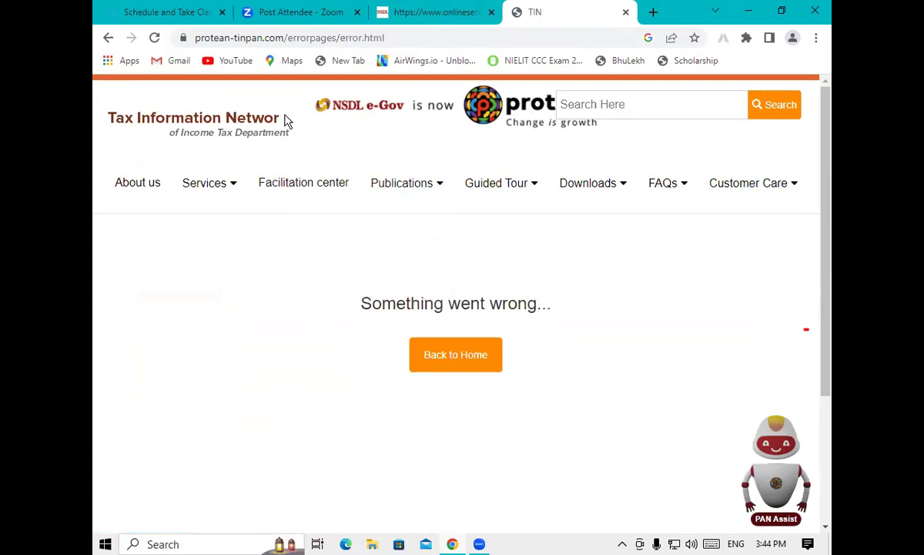
mouse_move(369, 207)
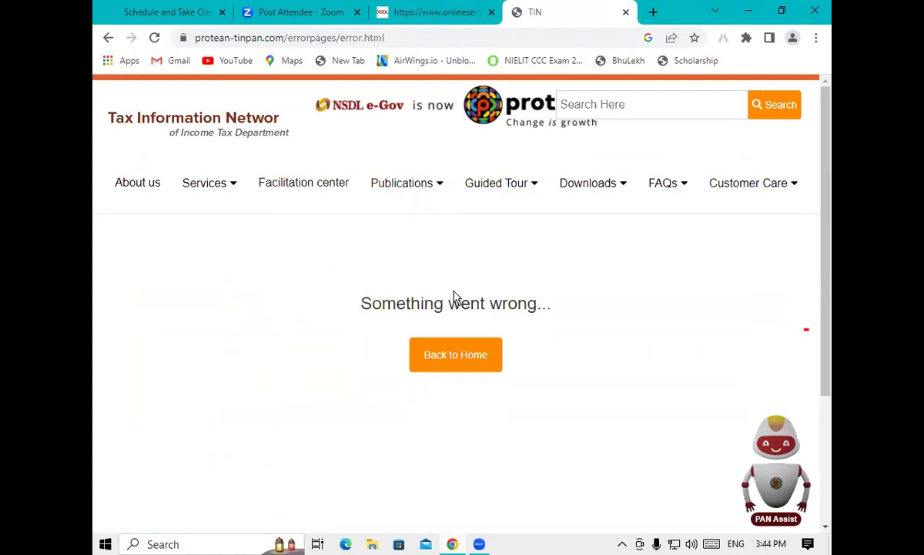